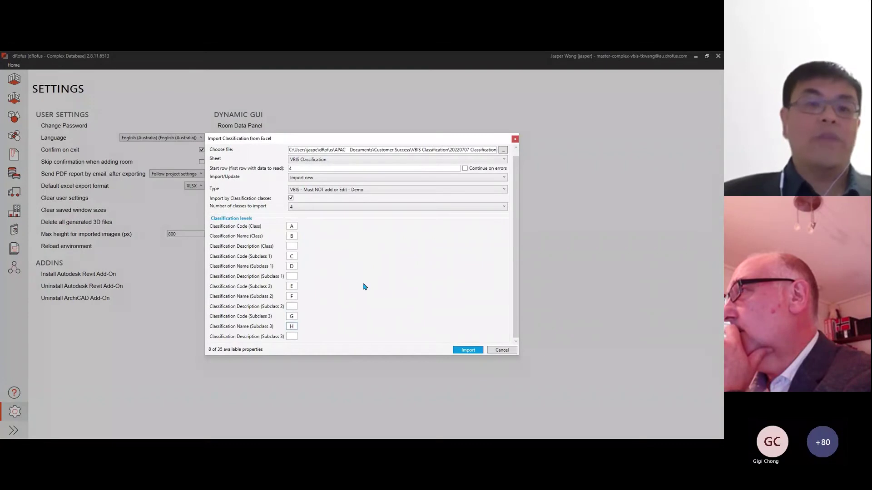
Import the new classifications from the VBIS Classification sheet into the type VBIS - Must NOT add or Edit - Demo
click(462, 352)
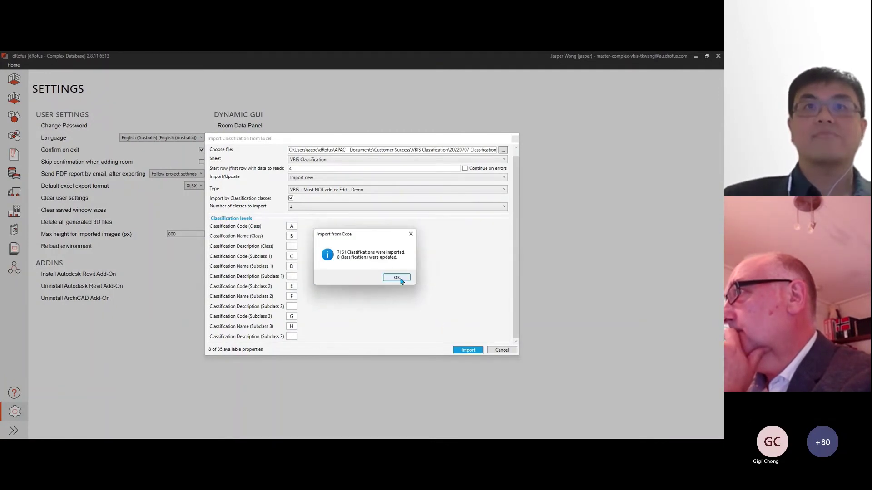
click(397, 278)
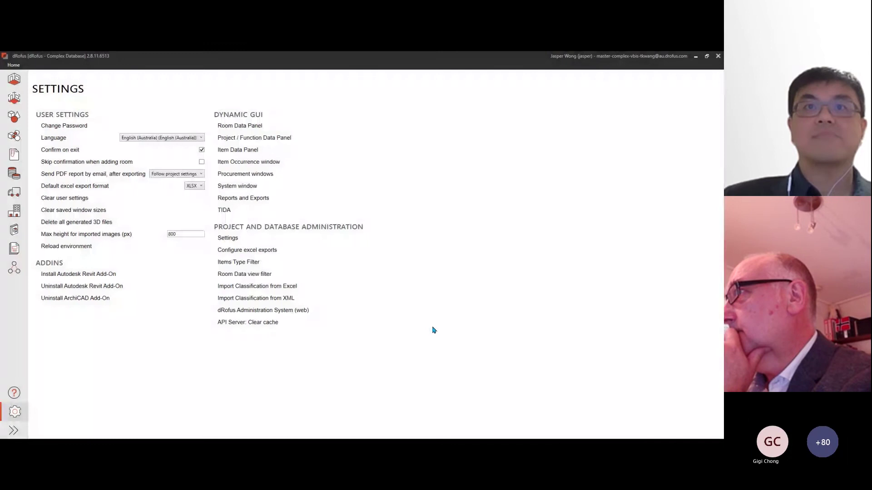
Open the Base Cupboard - 1 Door item in the Furniture group and examine the classes available for VBIS - Must NOT add or Edit - Demo, expanding AC - Acoustics
click(16, 121)
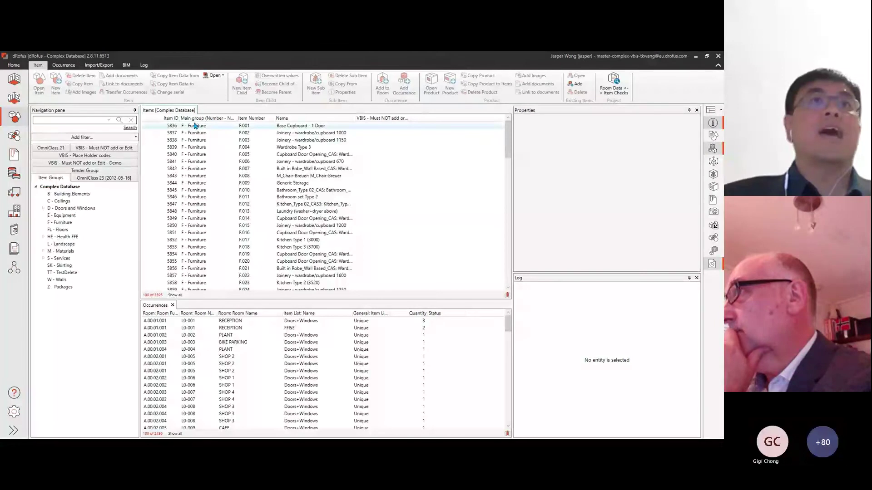
click(73, 194)
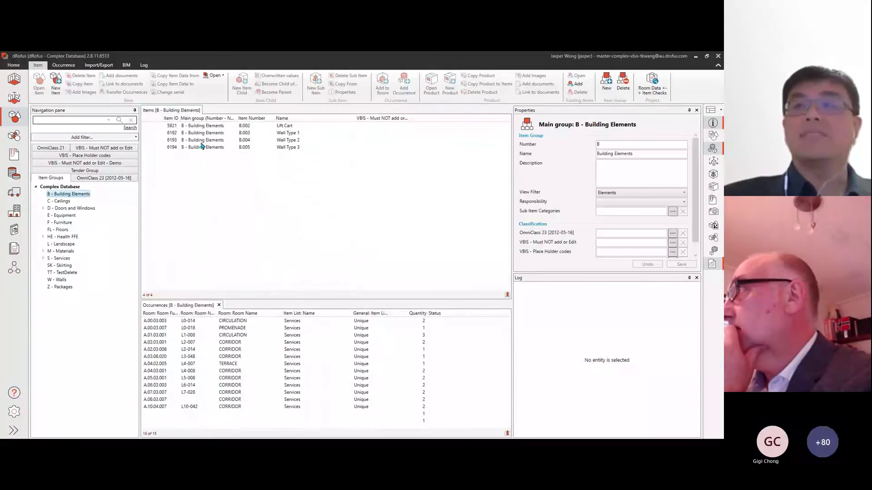
click(64, 223)
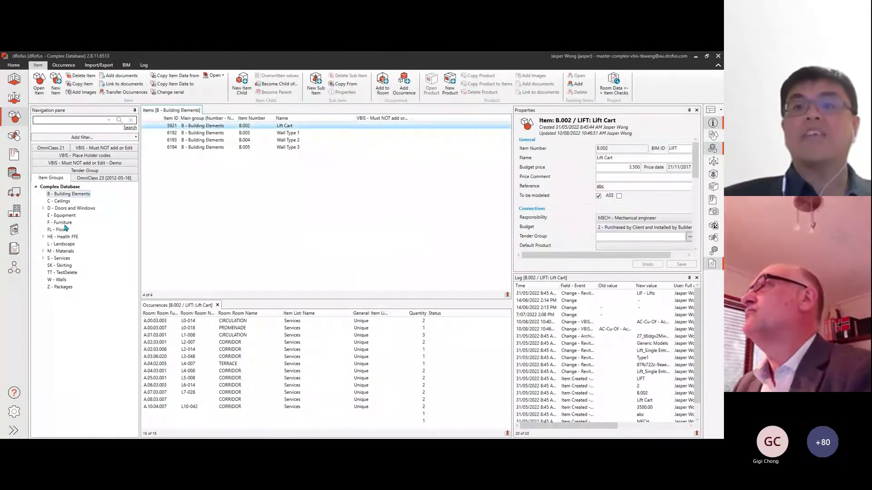
click(195, 126)
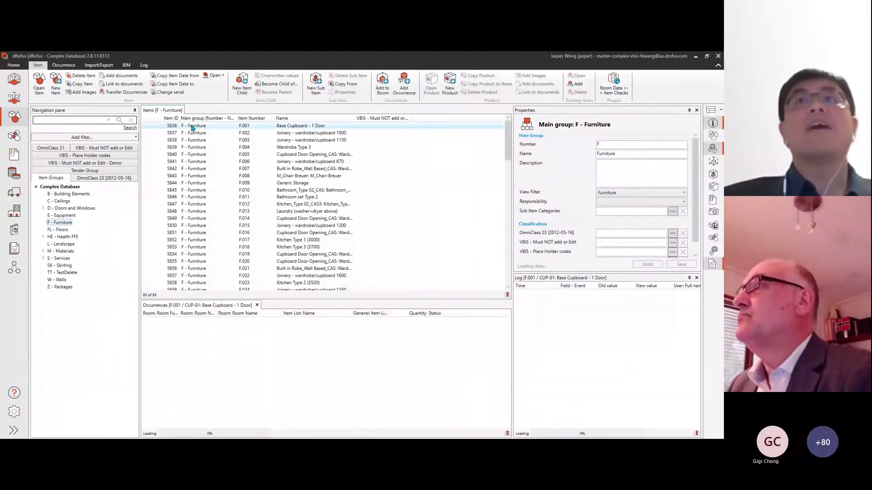
scroll(574, 199, down, 5)
scroll(558, 216, down, 3)
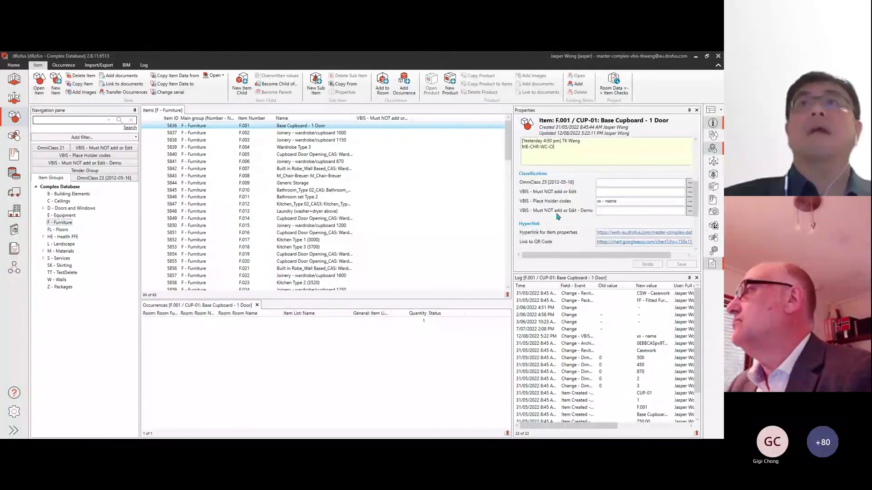
click(690, 211)
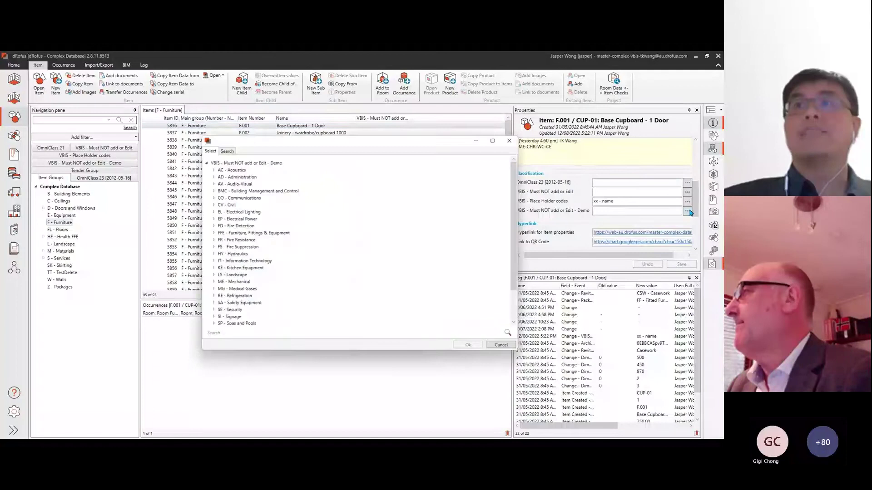
click(212, 170)
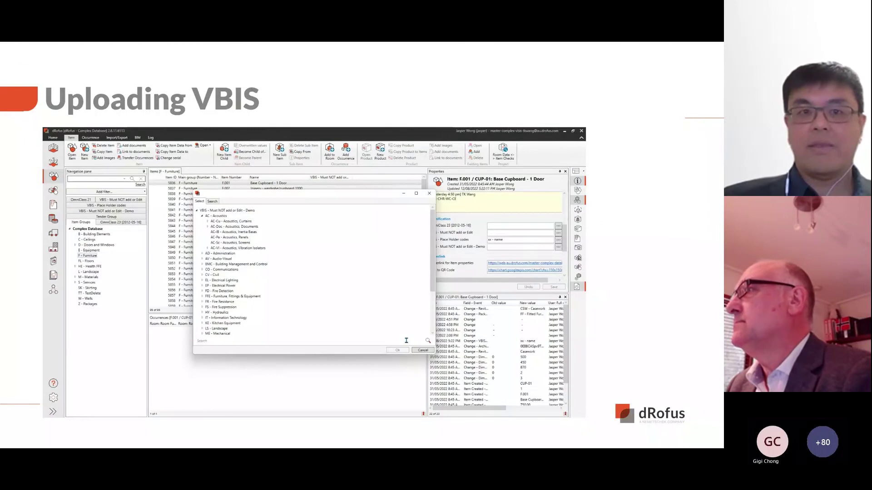
key(Right)
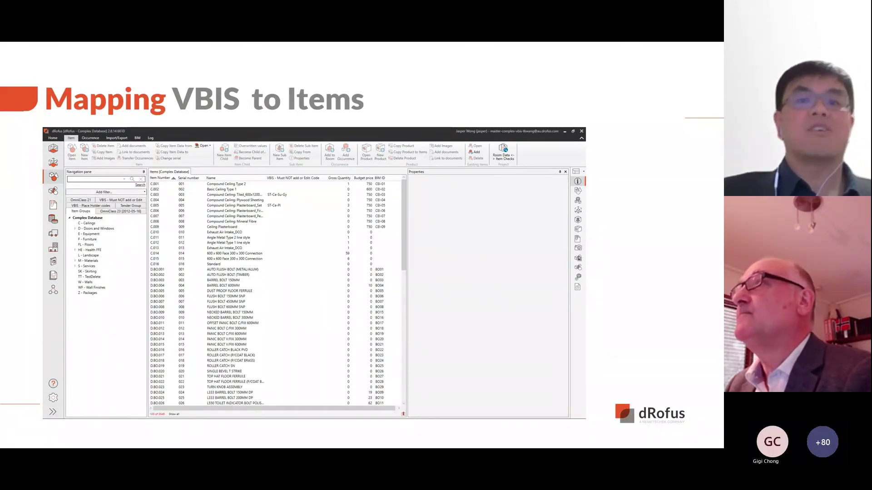
key(alt+Tab)
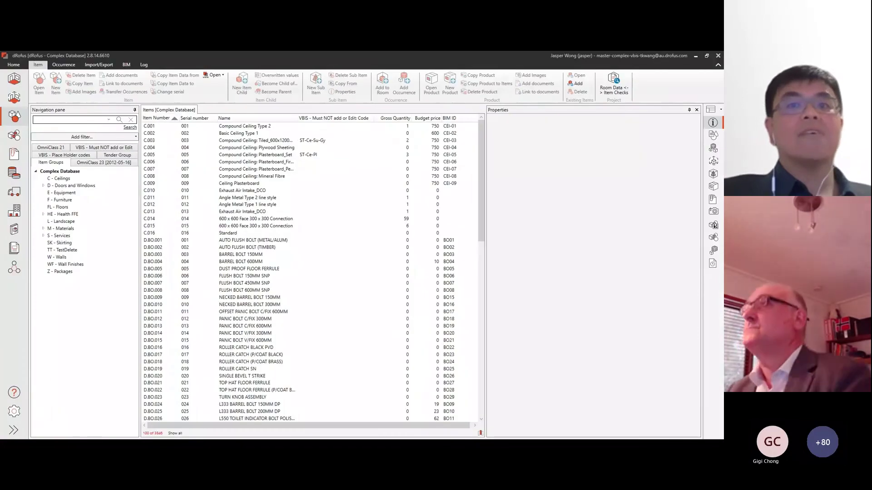
Search the VBIS classes for "clad", assign ST-EC - Structure, External Cladding to all items in the Materials subgroup CL - Cladding, and save
double_click(59, 229)
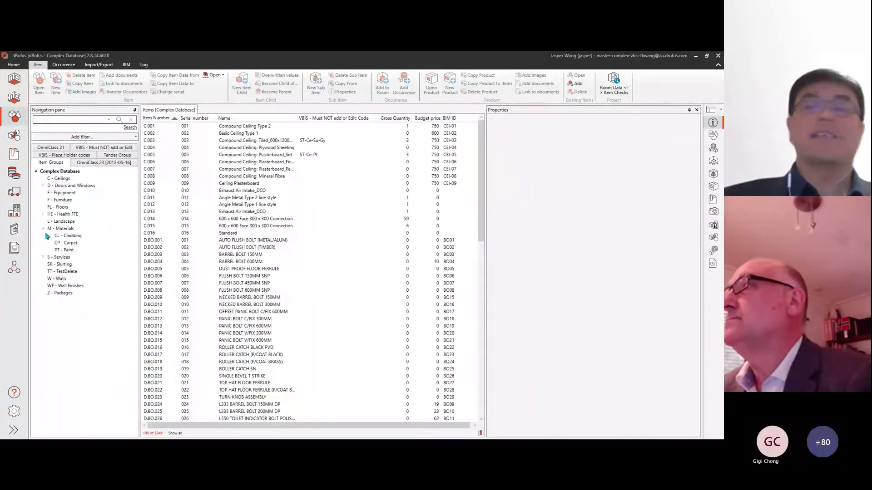
click(70, 236)
click(245, 126)
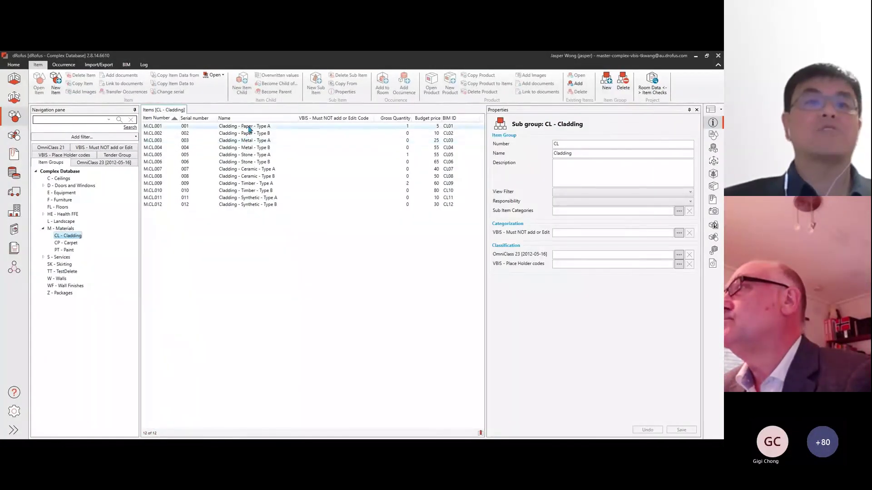
shift+click(271, 205)
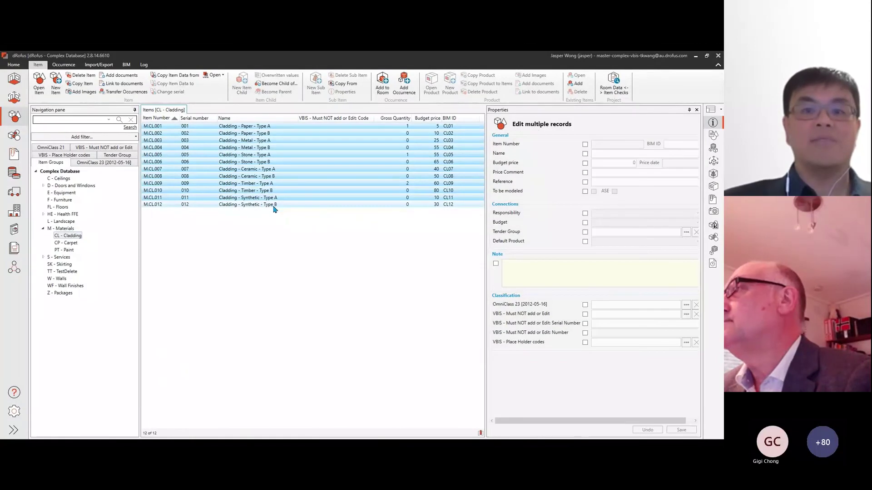
click(687, 314)
click(315, 163)
text(clad)
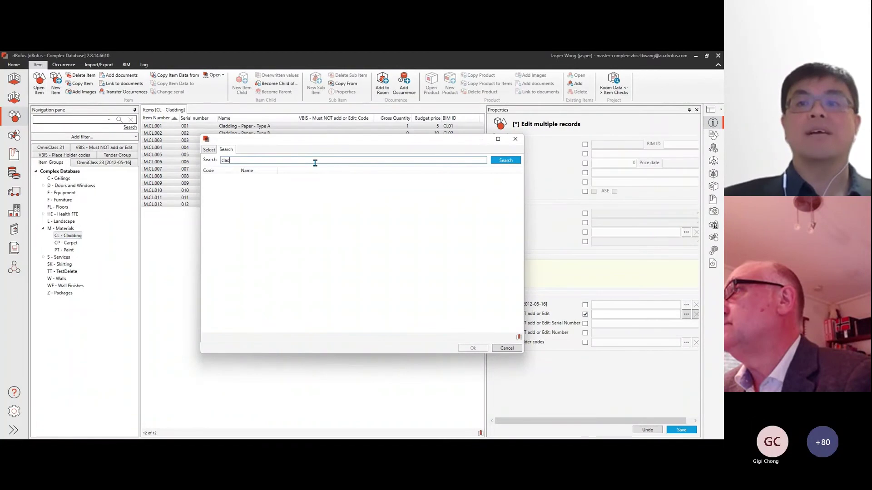
click(504, 163)
click(270, 223)
click(471, 348)
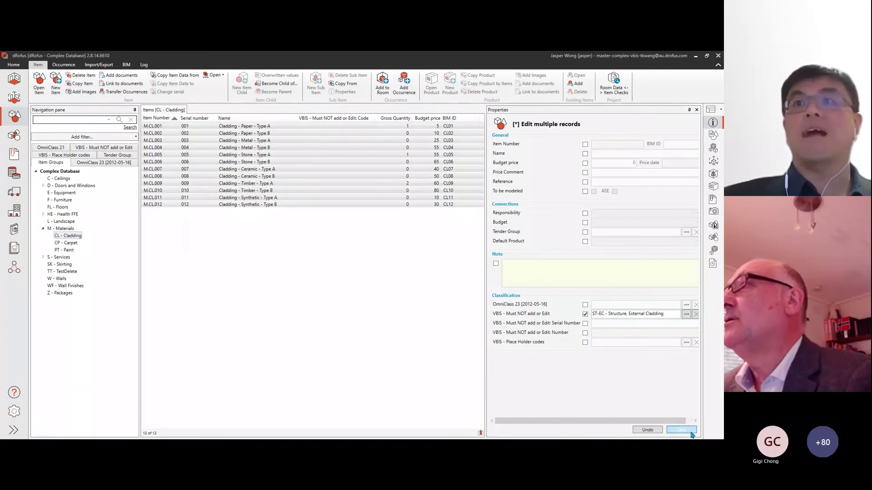
click(691, 433)
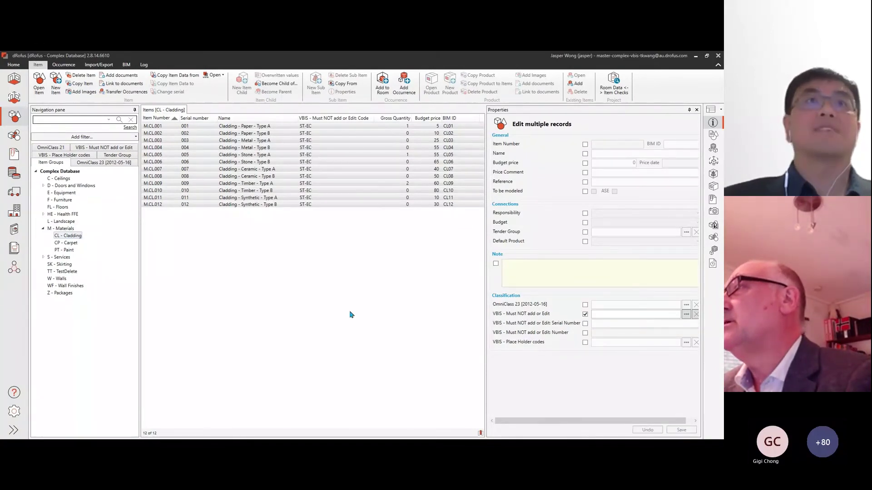
Filter the whole Complex Database item list by name for centrifugal equipment and select the Centrifugal Pump item
click(62, 172)
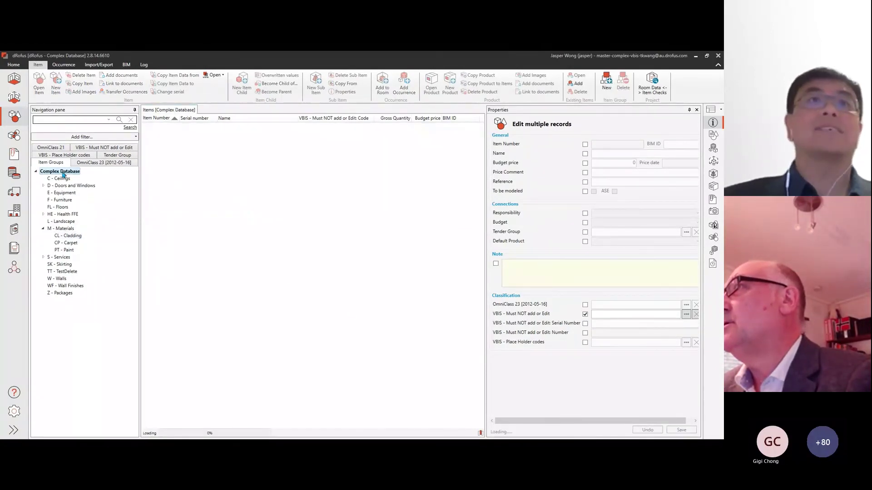
click(291, 118)
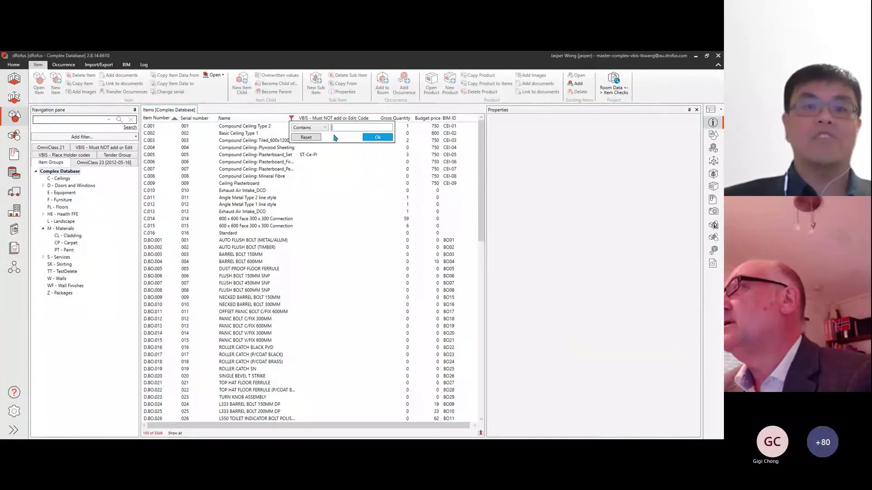
text(ceili)
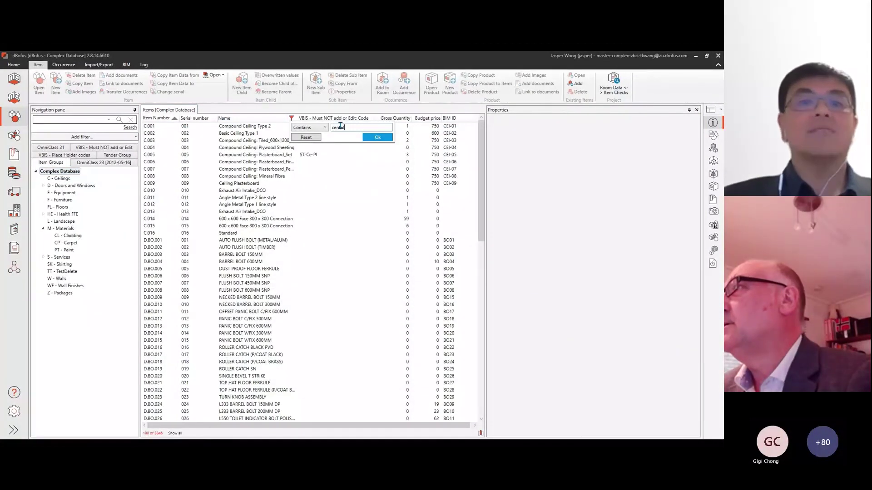
key(Escape)
click(282, 133)
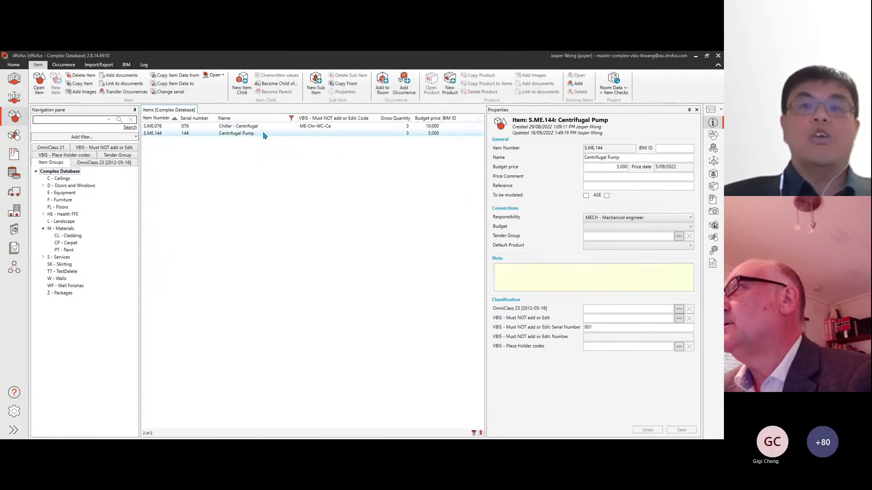
Browse the pump's VBIS classification through ME - Mechanical and Pumps, and select ME-Pu-CES-LC, Centrifugal end suction, Long coupled
click(678, 319)
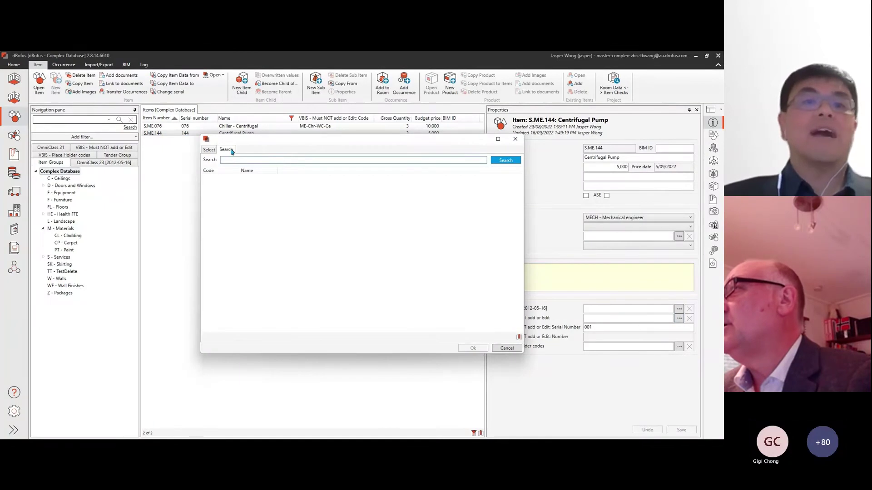
click(209, 150)
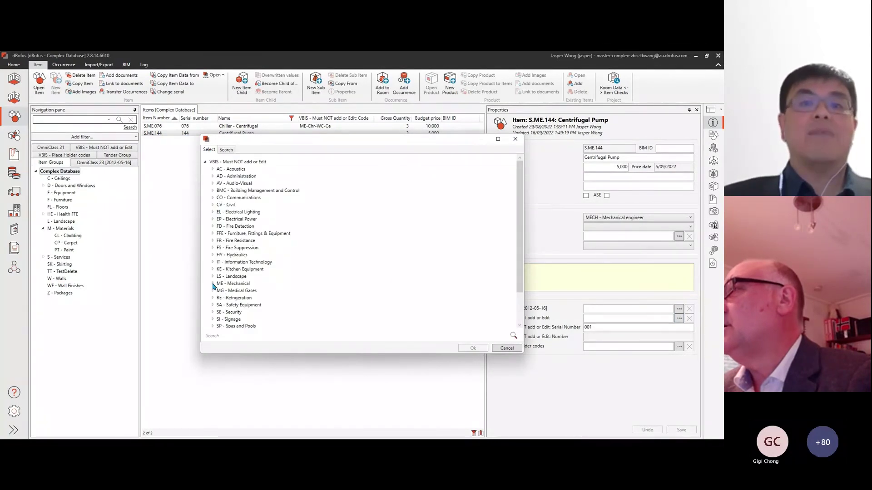
click(212, 283)
scroll(241, 276, down, 8)
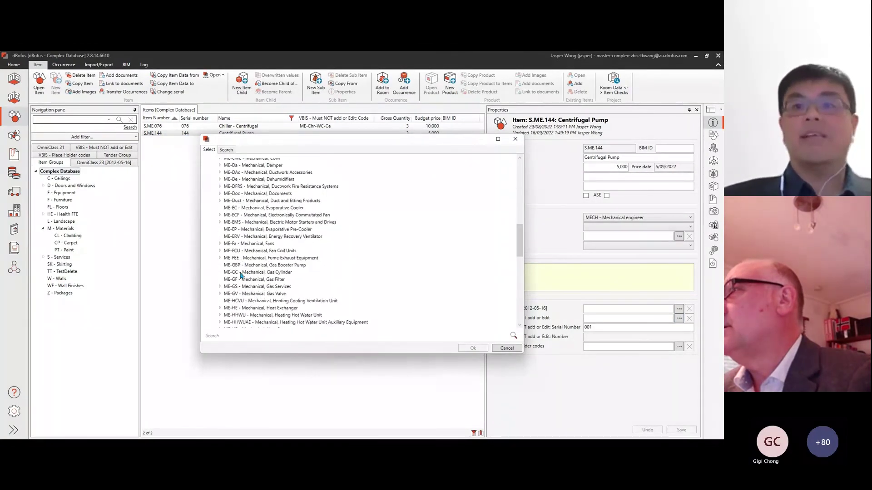
scroll(241, 276, down, 10)
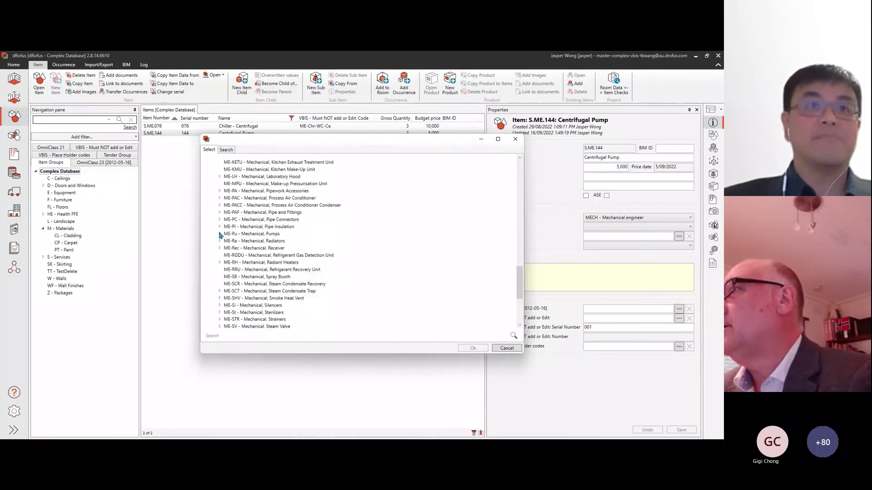
click(220, 234)
click(226, 248)
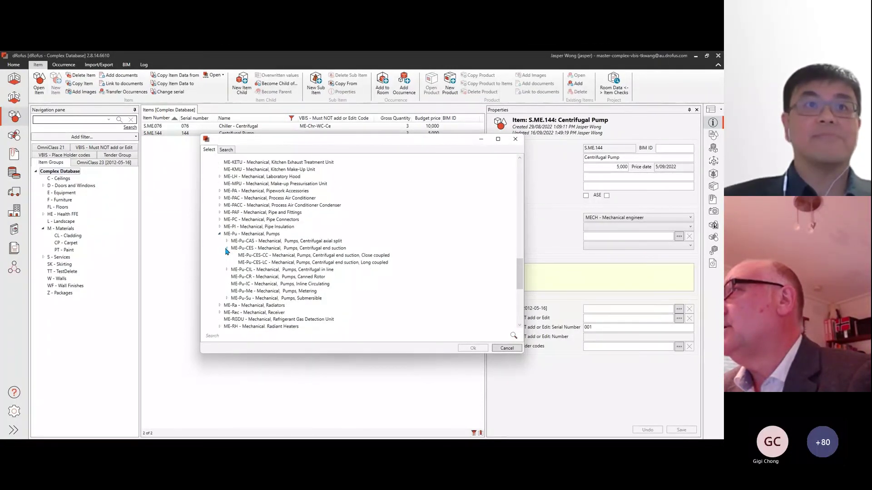
click(380, 263)
Search the VBIS classes for "long coupled", assign ME-Pu-CES-LC to the Centrifugal Pump, and save the item
click(226, 150)
click(261, 159)
text(long c)
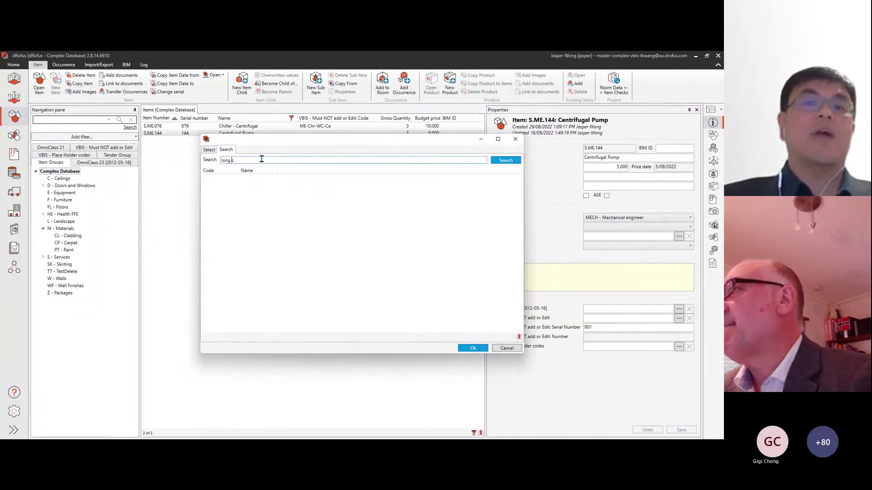
text(oupled)
key(Return)
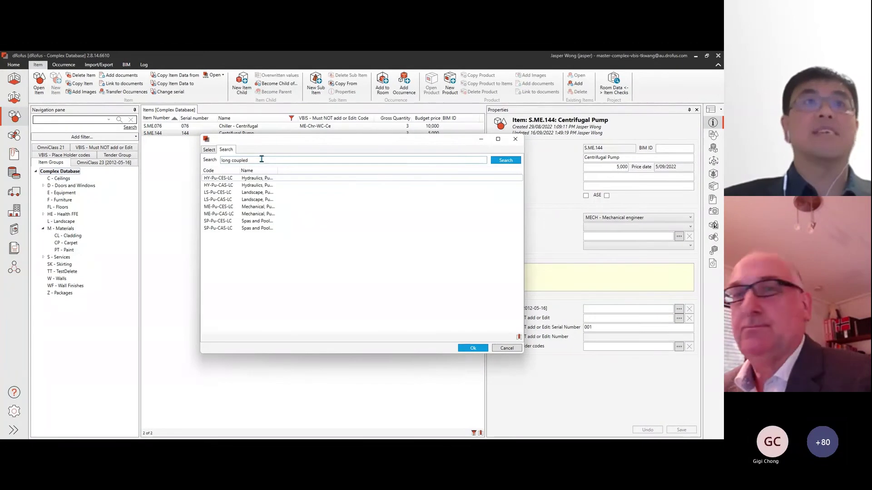
double_click(277, 170)
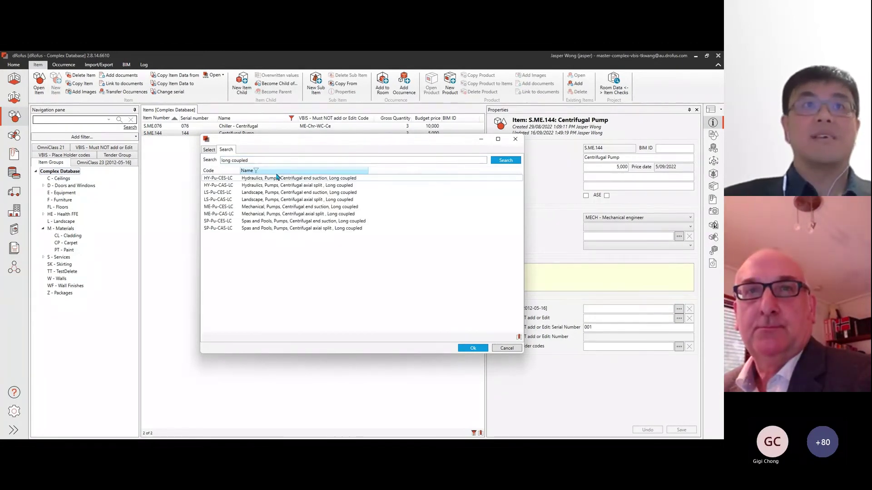
click(257, 206)
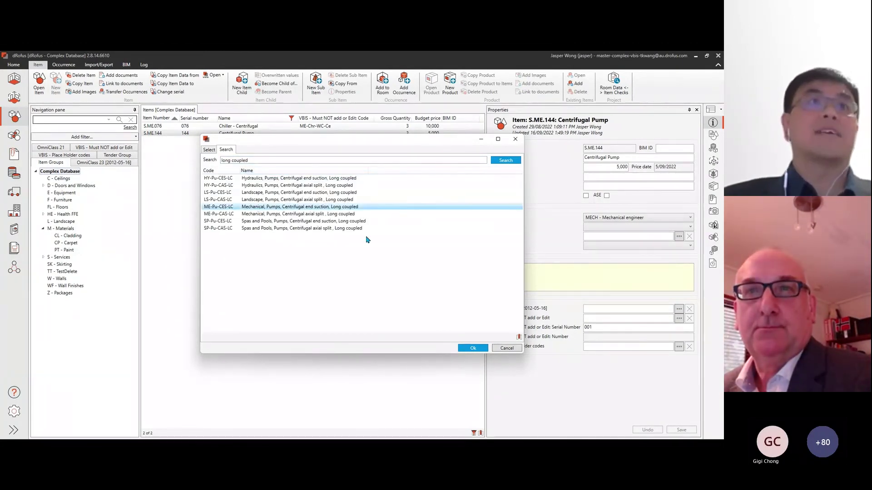
click(473, 348)
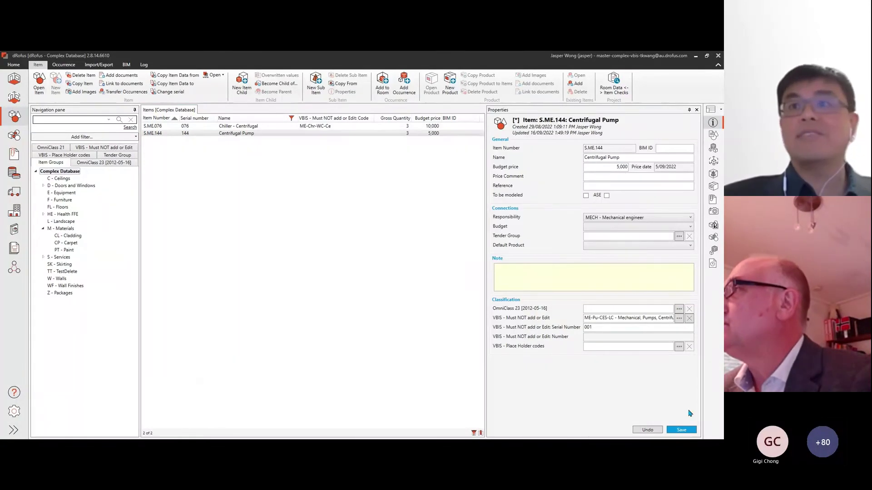
click(682, 430)
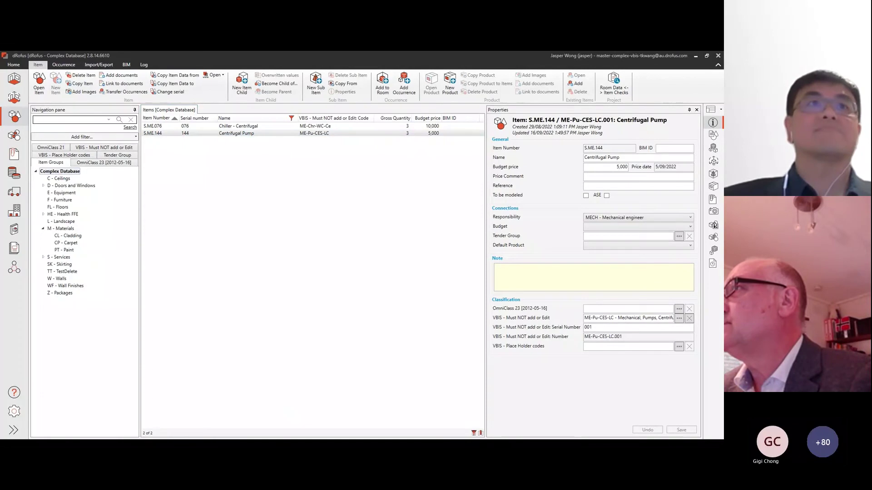
key(alt+Tab)
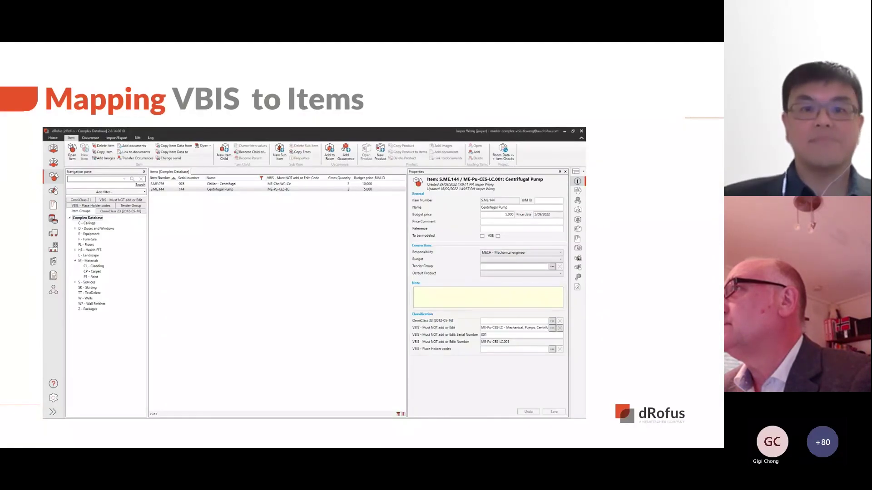
key(Right)
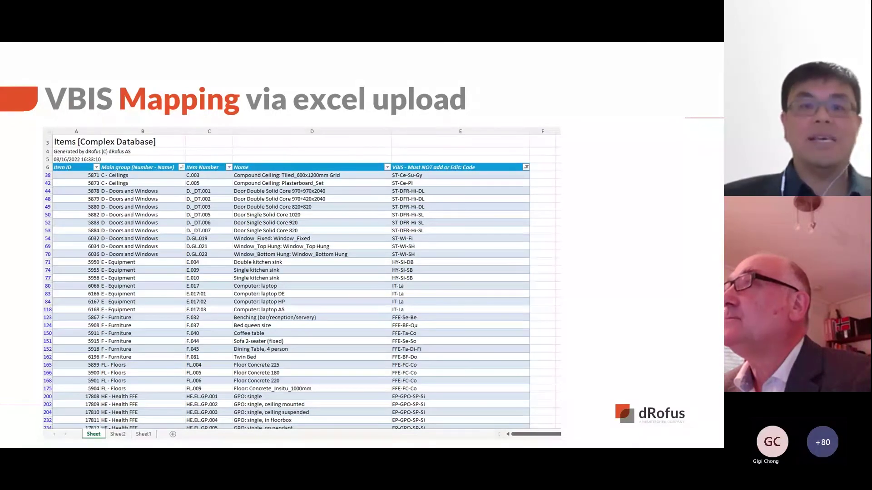
key(Right)
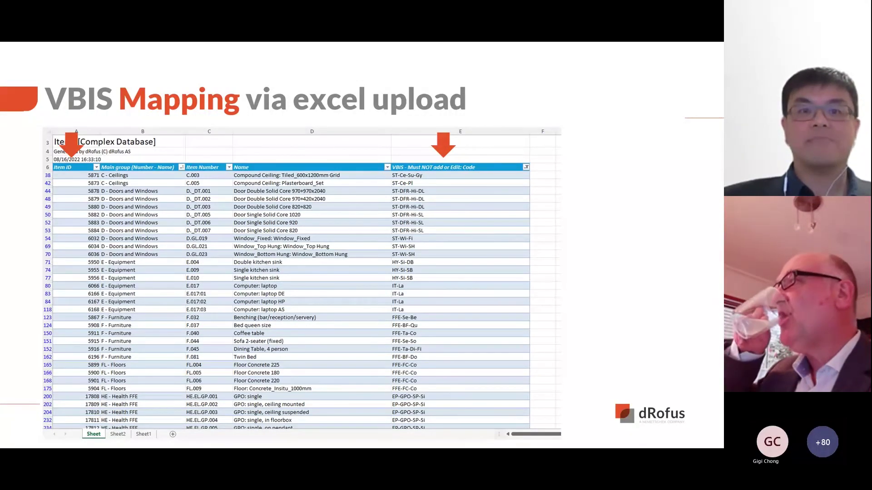
key(Right)
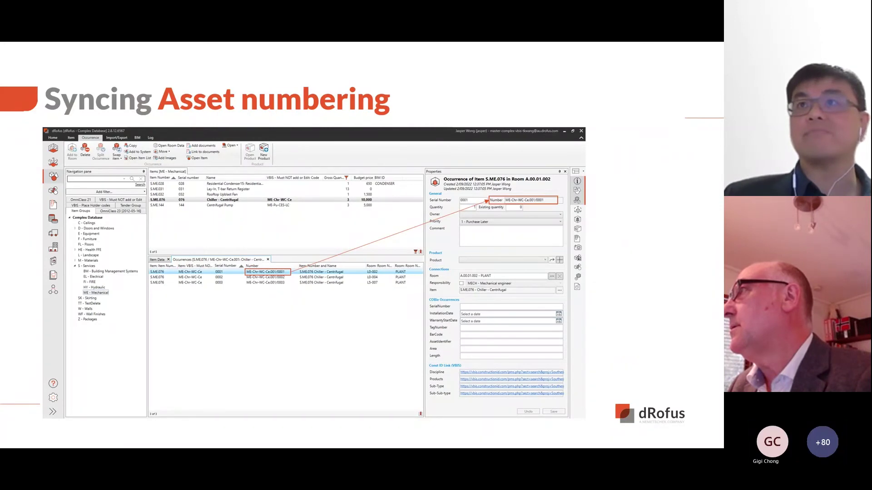
key(Right)
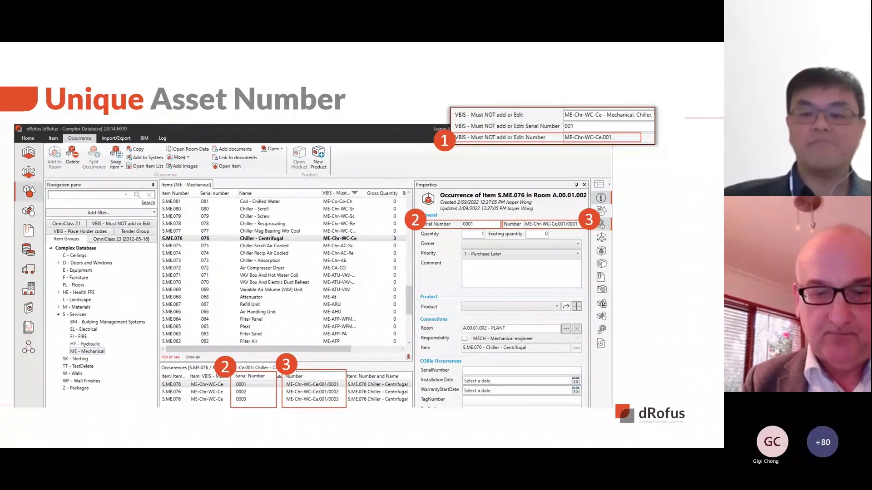
key(Right)
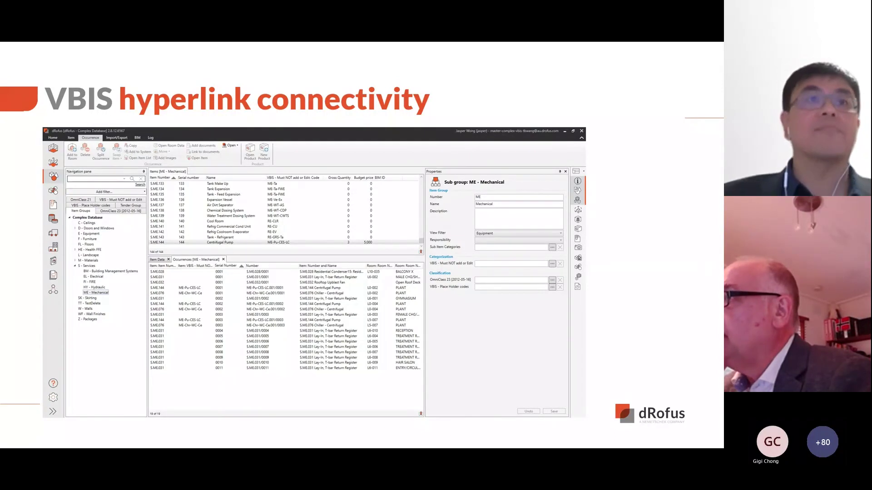
Switch to dRofus and open the Sub-Sub-type VBIS link of the Centrifugal Pump occurrence with serial number 0001
key(alt+Tab)
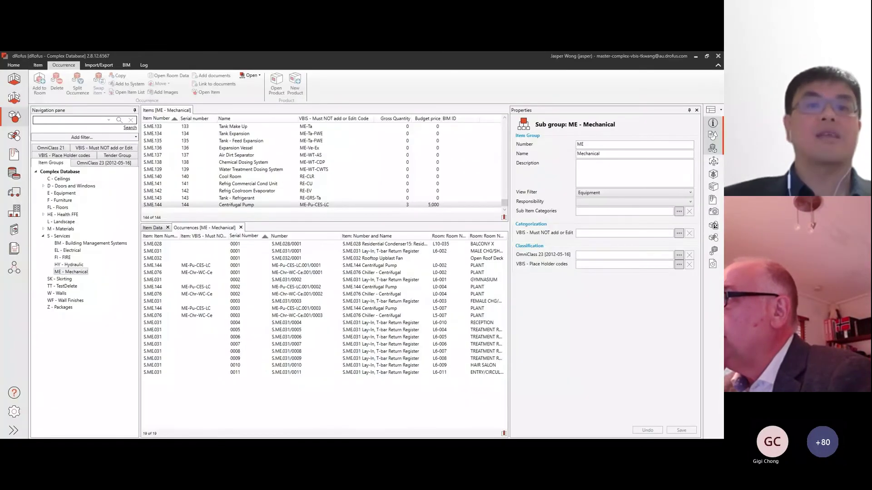
click(296, 205)
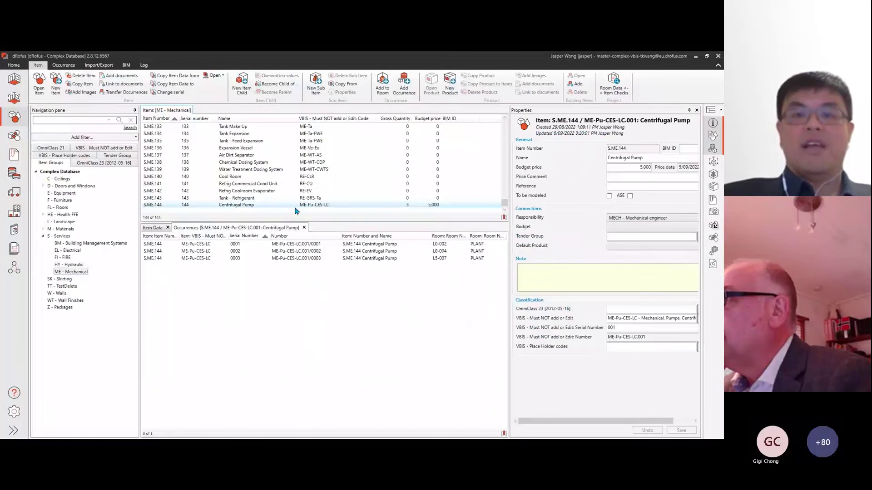
click(302, 244)
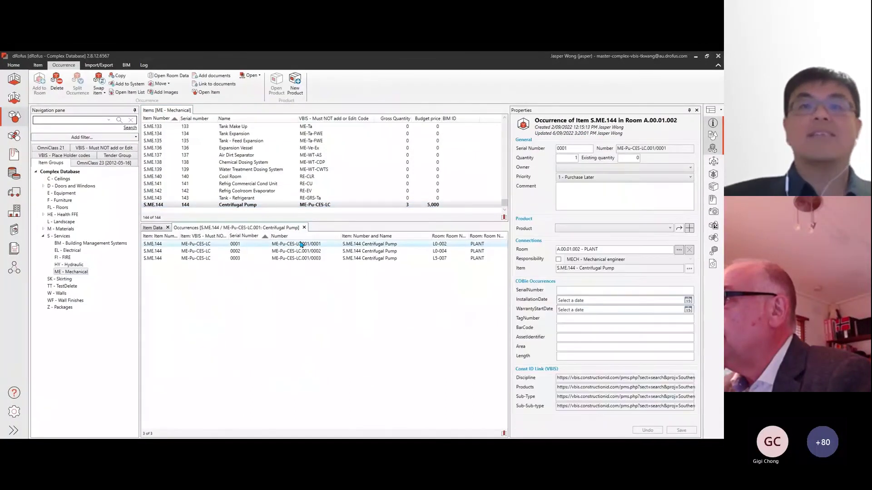
click(614, 408)
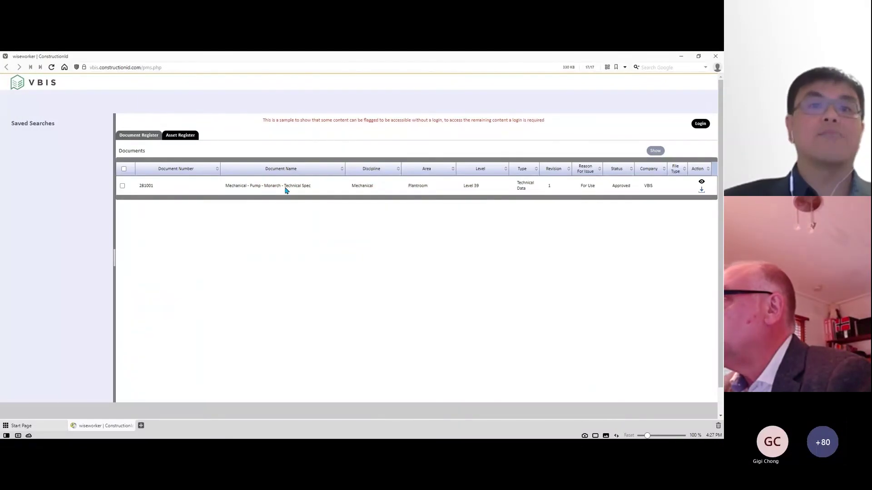
Open the document Mechanical - Pump - Monarch - Technical Spec, read through its datasheet, and close the preview
click(285, 188)
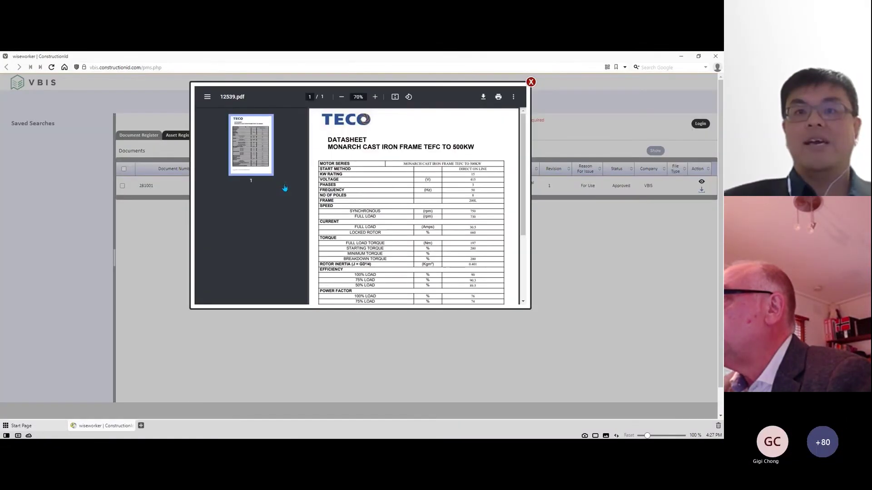
scroll(526, 200, down, 1)
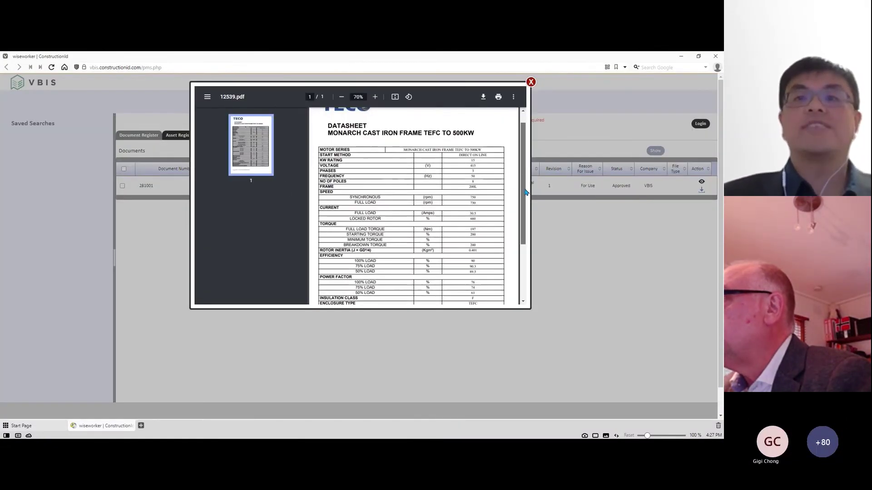
scroll(528, 207, down, 2)
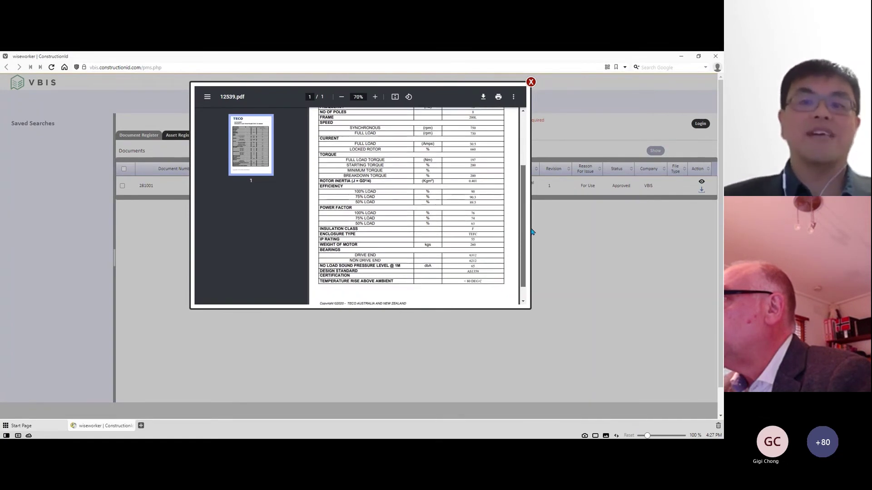
click(532, 83)
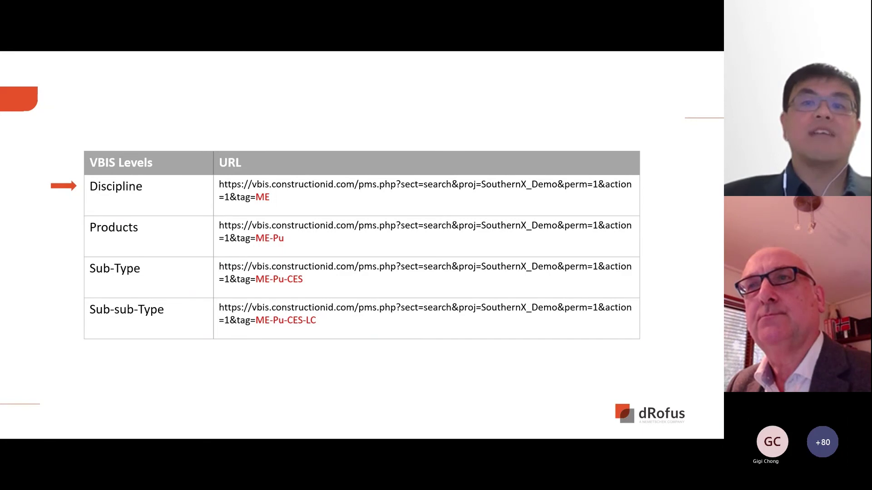
Open the Discipline VBIS link of the same pump occurrence in the document register, and return to dRofus
key(alt+Tab)
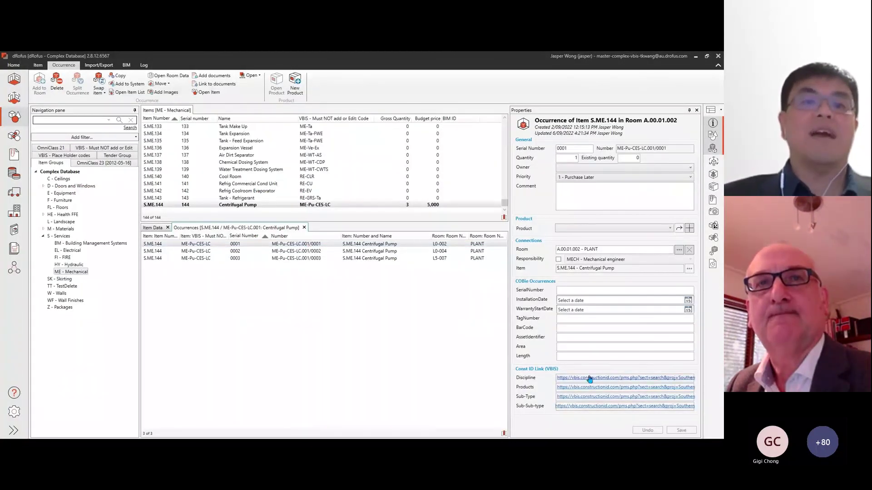
click(614, 378)
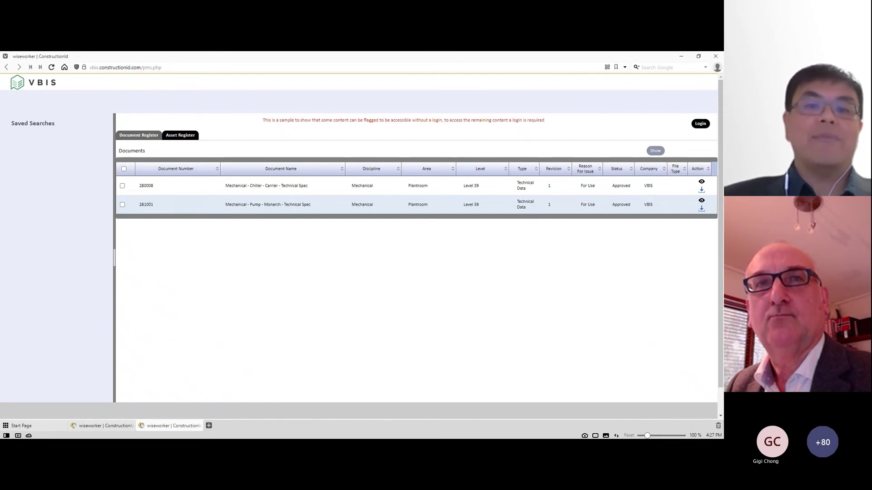
key(alt+Tab)
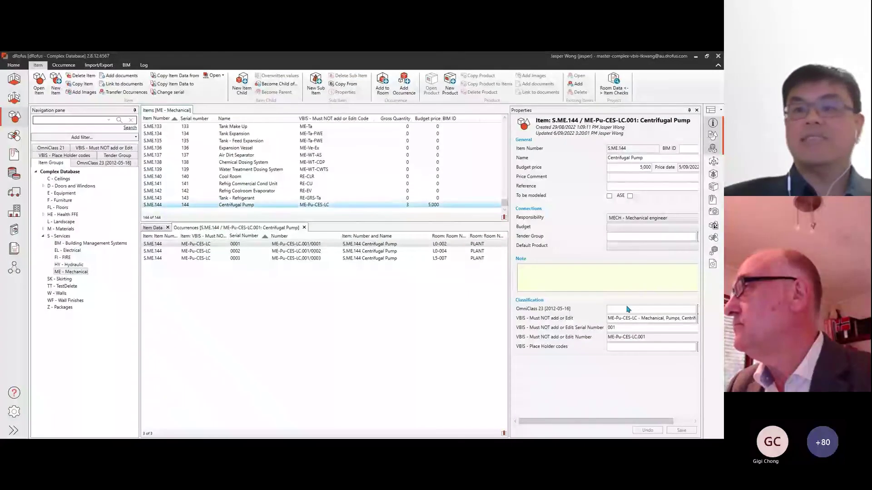
Reassign the Centrifugal Pump item to VBIS class ME-Pu-CES - Mechanical, Pumps, Centrifugal end suction, and save the item
click(698, 322)
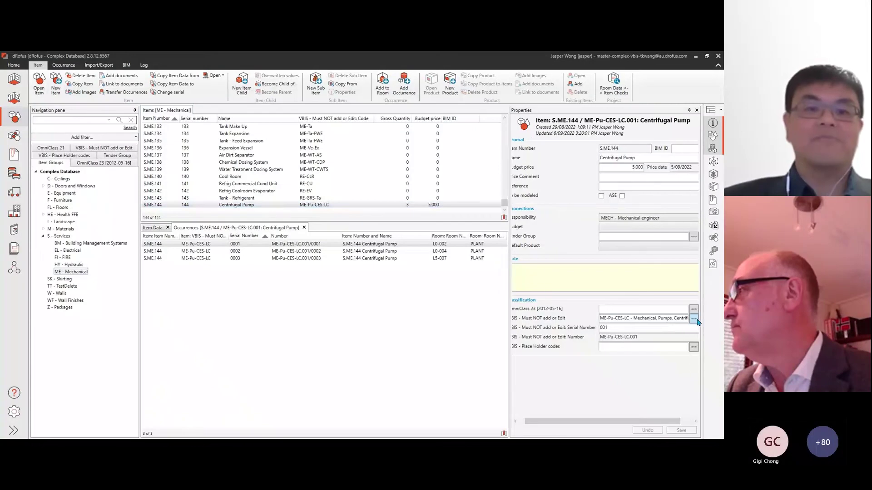
click(693, 320)
click(209, 150)
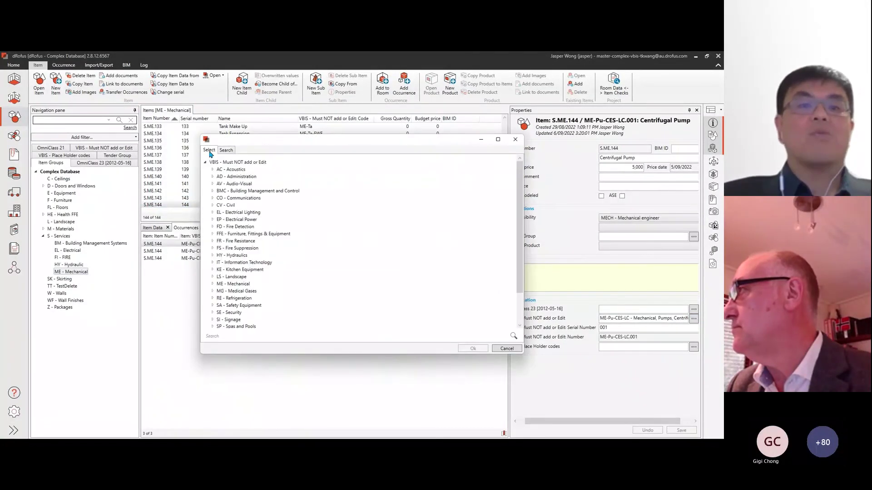
click(212, 284)
scroll(258, 297, down, 6)
scroll(258, 297, down, 9)
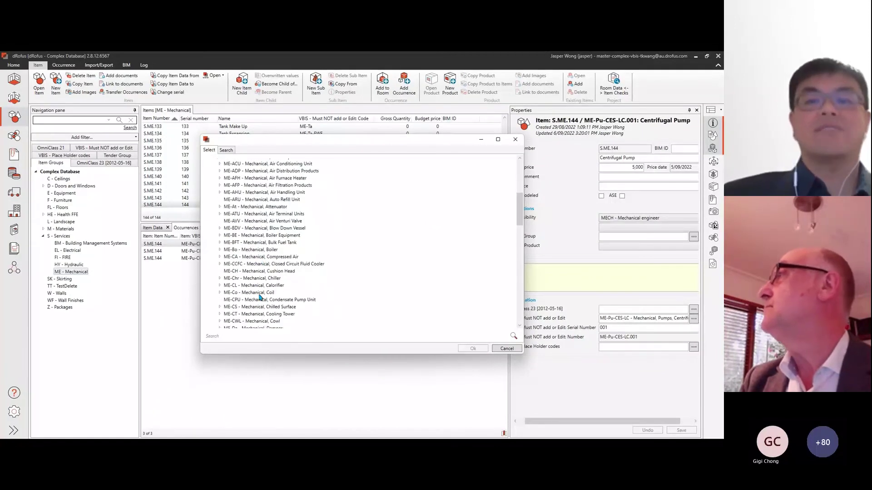
scroll(258, 297, down, 4)
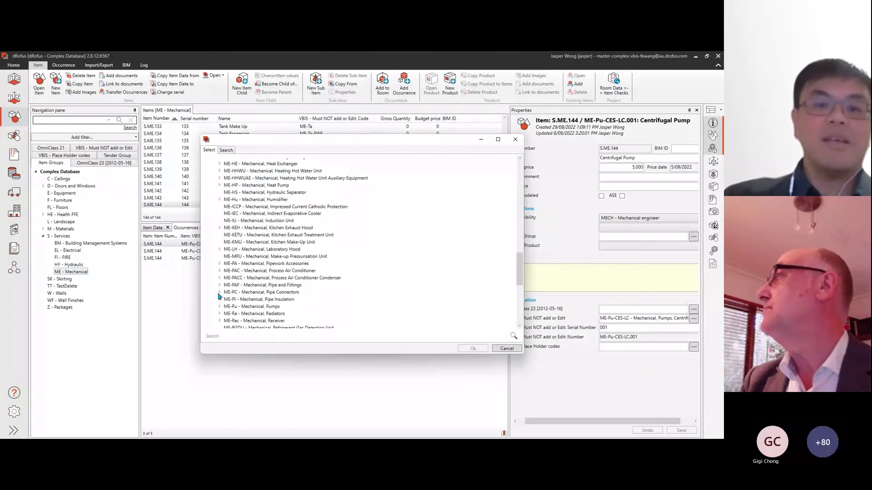
scroll(223, 291, down, 5)
click(220, 252)
click(226, 267)
click(251, 267)
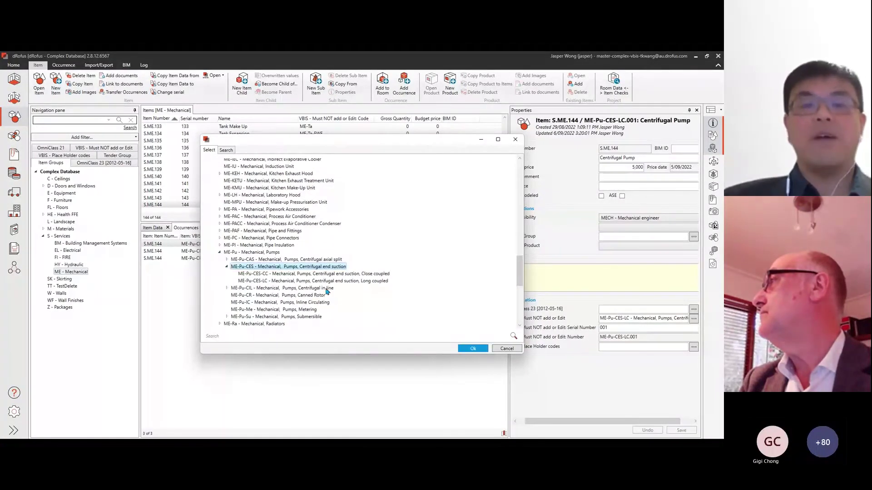
click(470, 348)
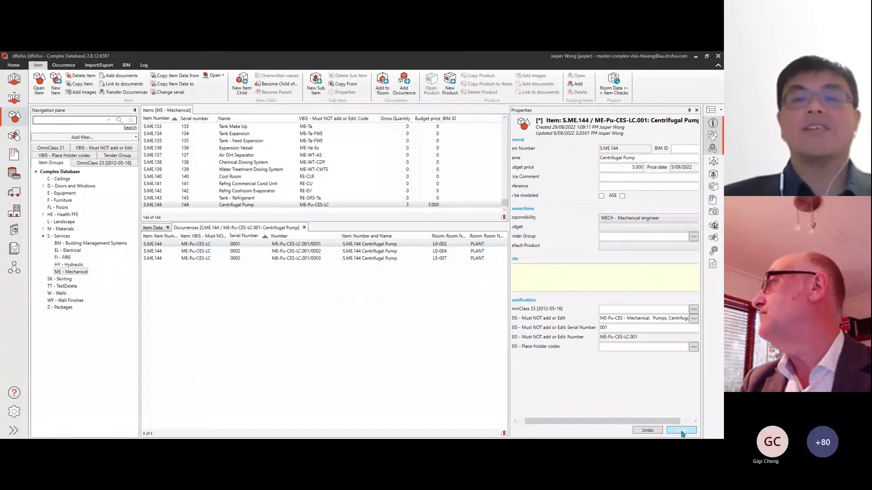
click(682, 431)
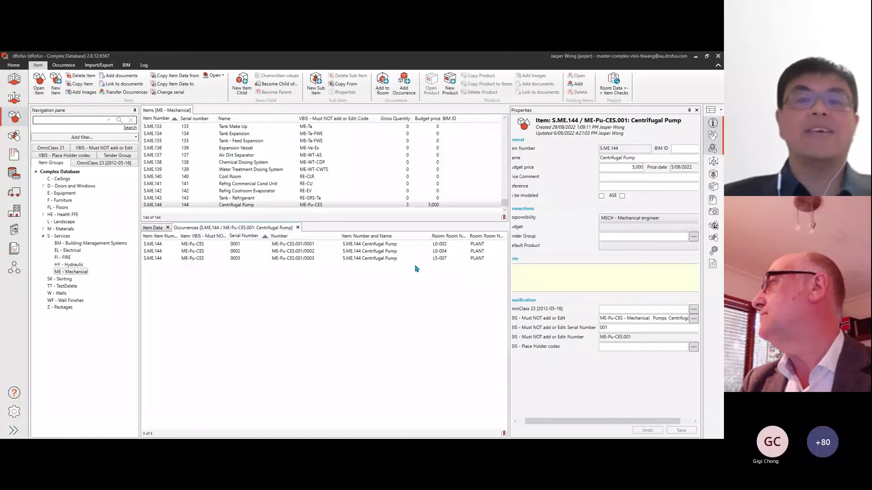
Select the Centrifugal Pump occurrence with serial number 0001 and check its VBIS hyperlink fields
click(403, 245)
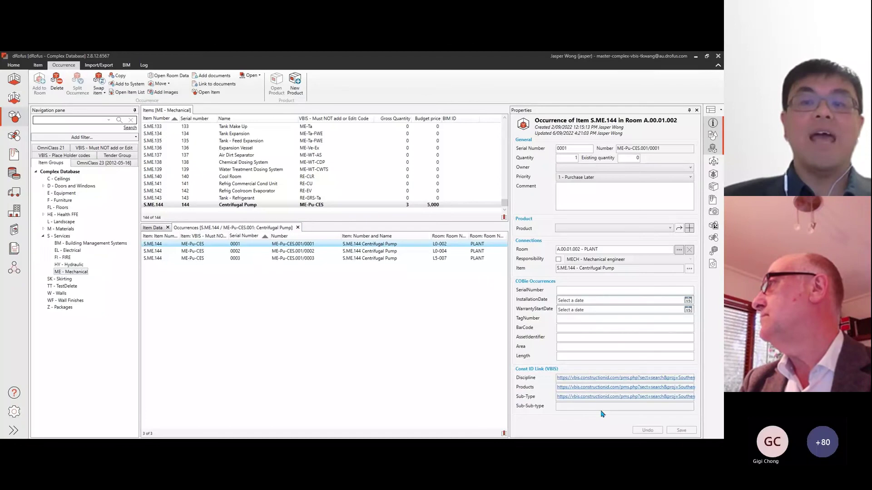
key(alt+Tab)
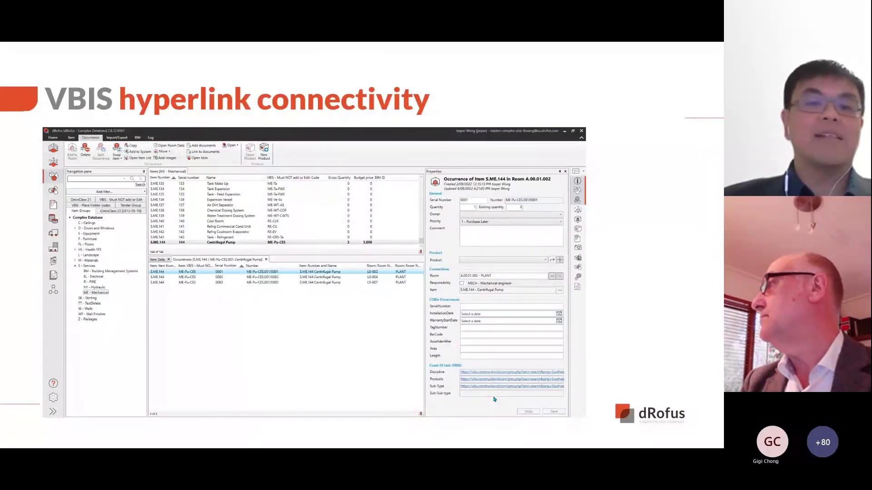
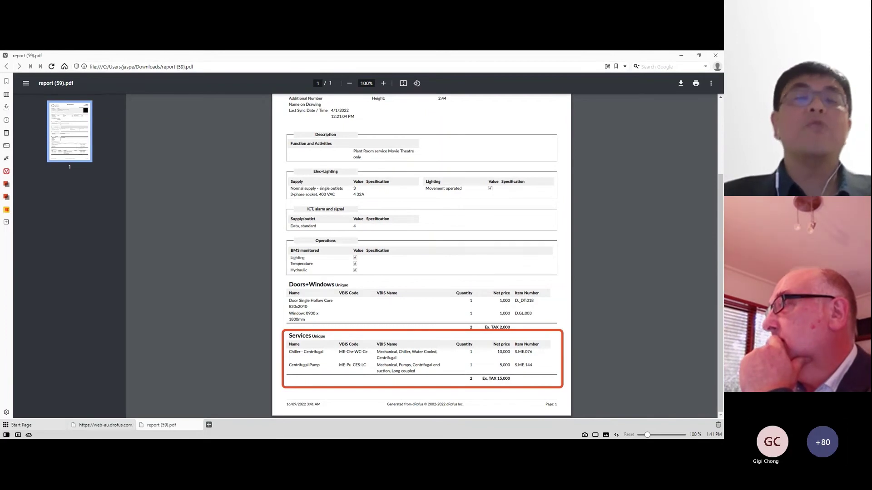
key(alt+Tab)
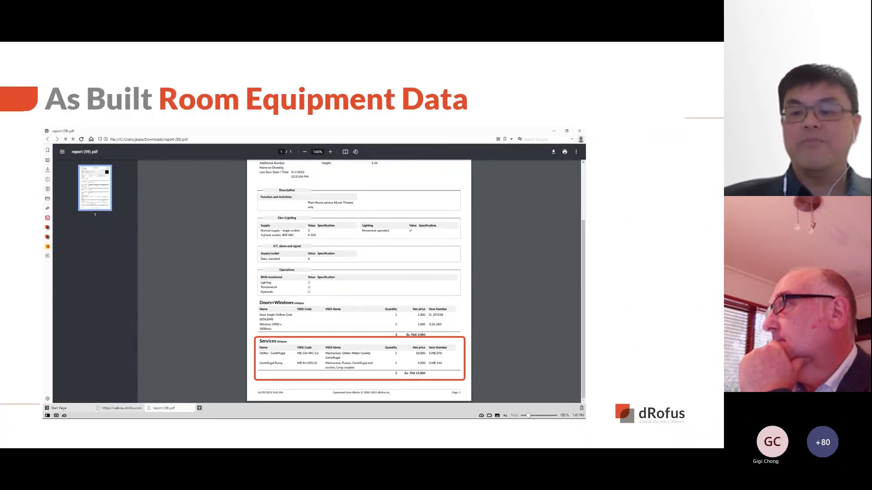
key(Right)
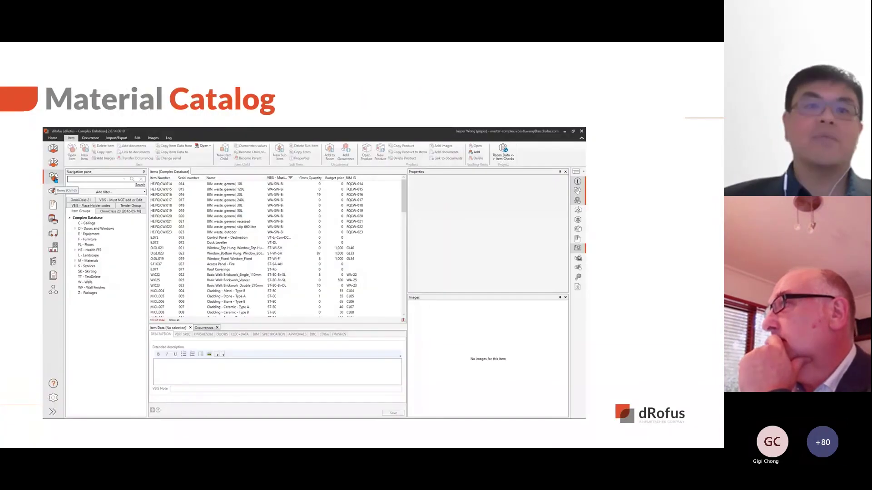
Switch to the dRofus item list and show only the items in the group M - Materials
key(alt+Tab)
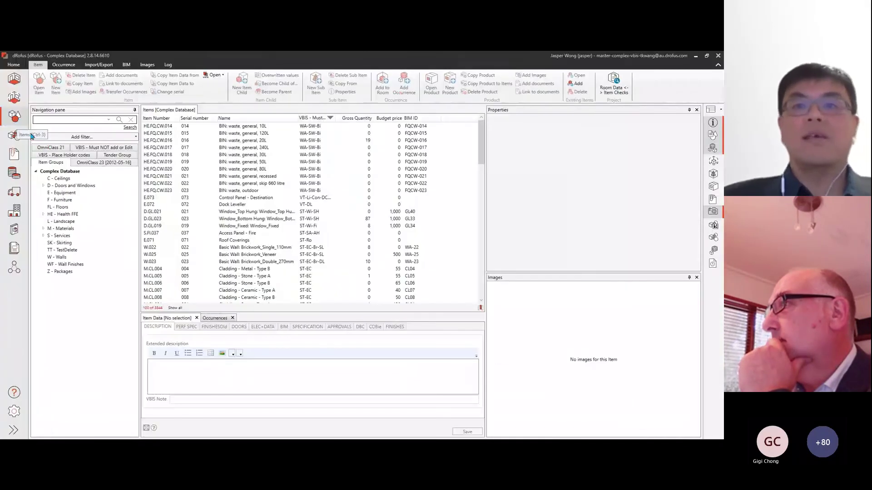
click(64, 228)
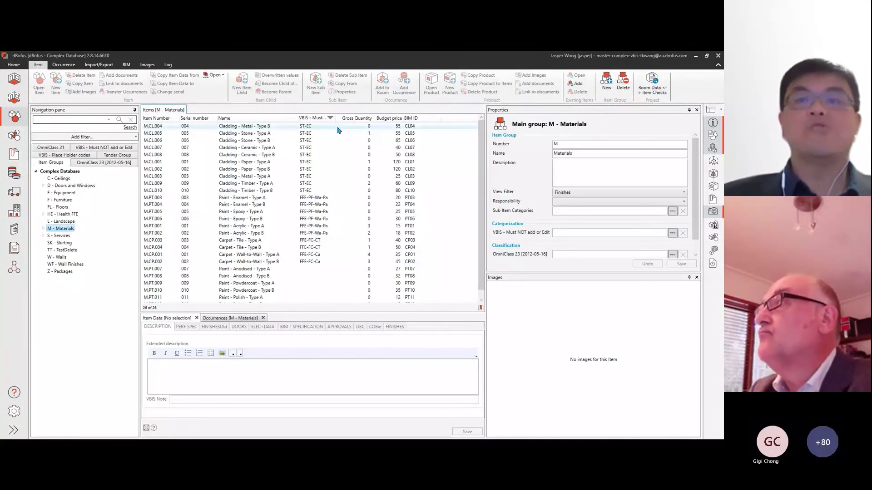
Open the shared project report _Item Schedule - vbis from the PDF reports
click(14, 247)
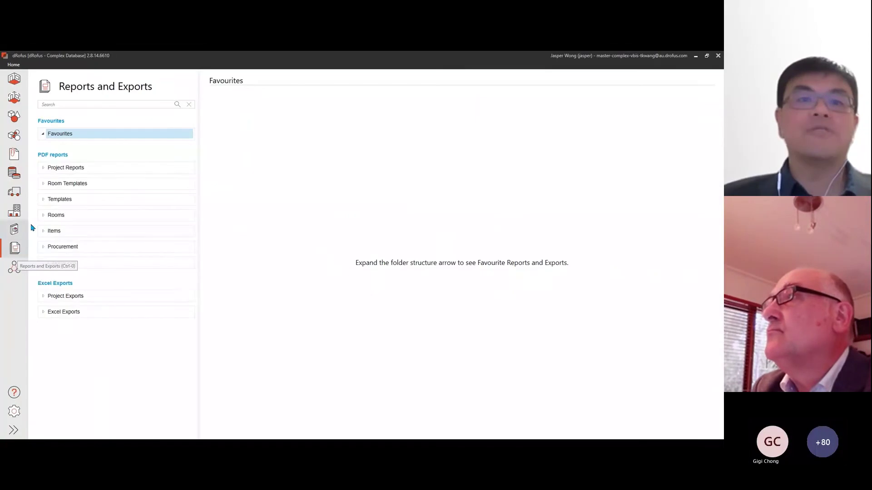
click(43, 168)
click(75, 180)
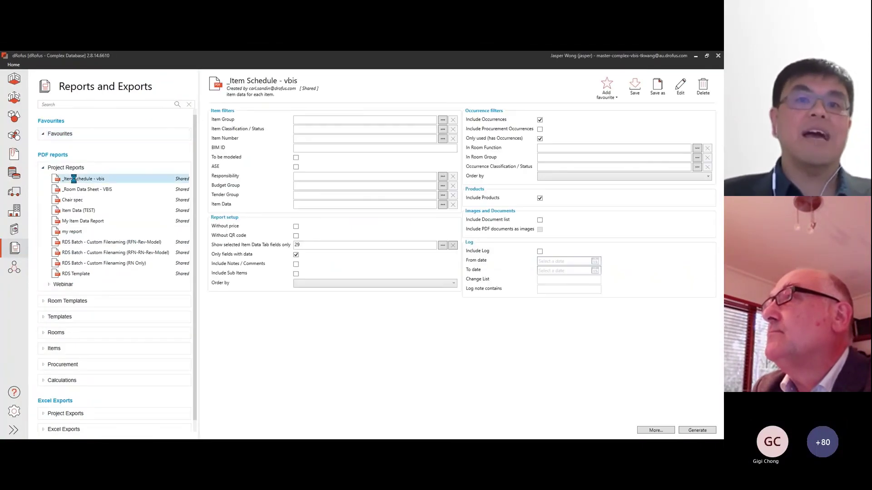
Filter the report to the item group M - Materials and generate the PDF
click(443, 120)
double_click(209, 180)
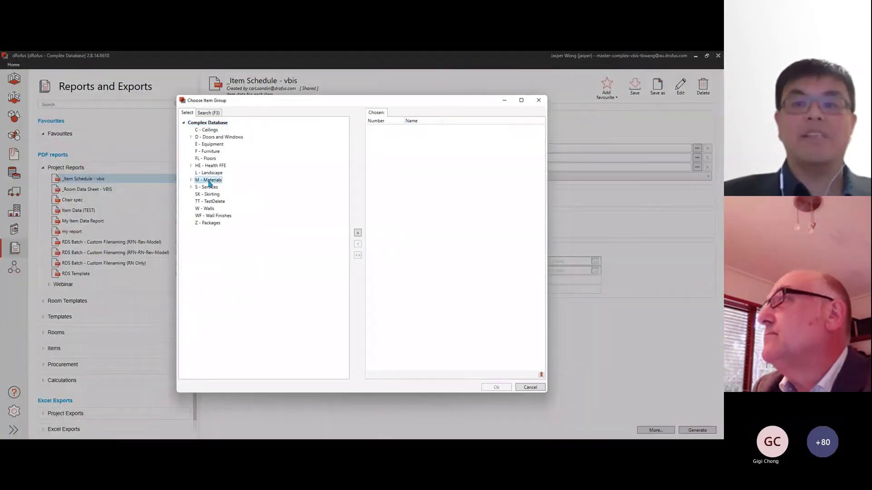
click(496, 387)
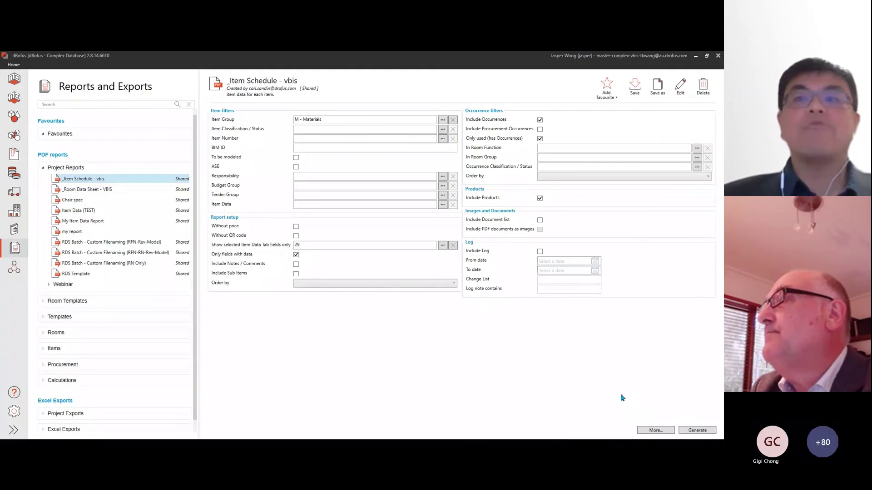
click(693, 432)
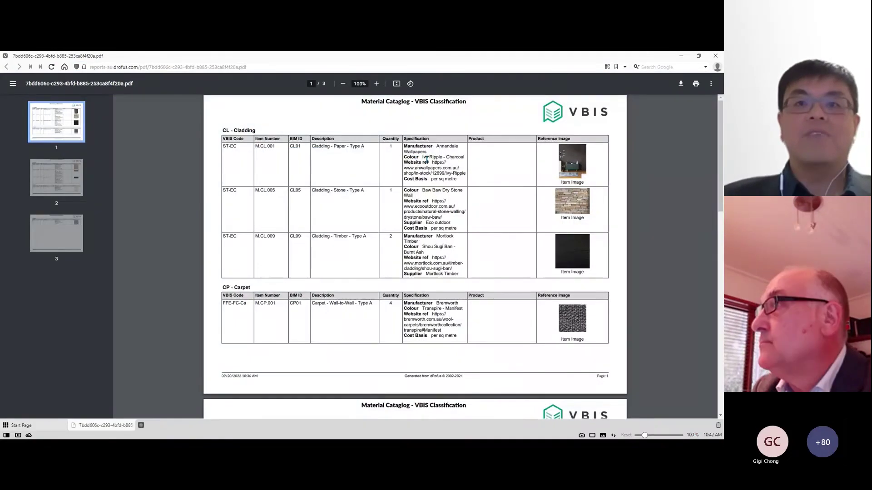
Review the VBIS codes, specifications and reference images of the cladding and carpet items in the generated material catalog
key(ctrl+l)
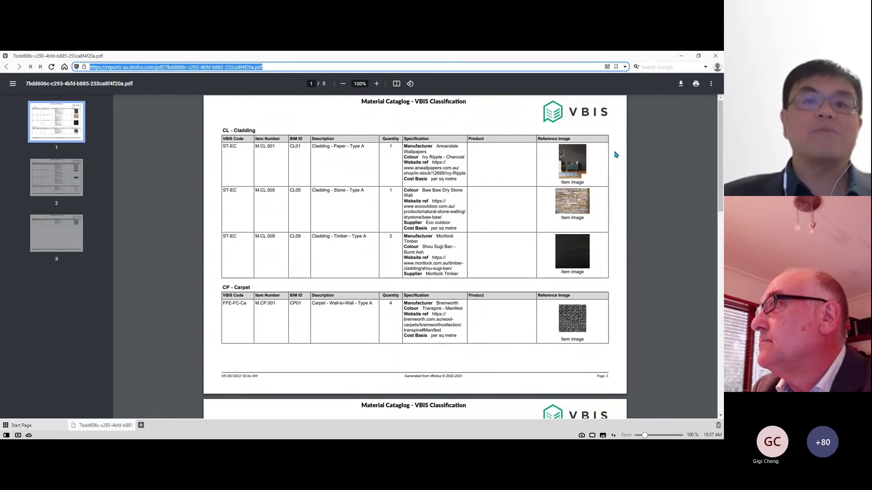
scroll(617, 155, down, 5)
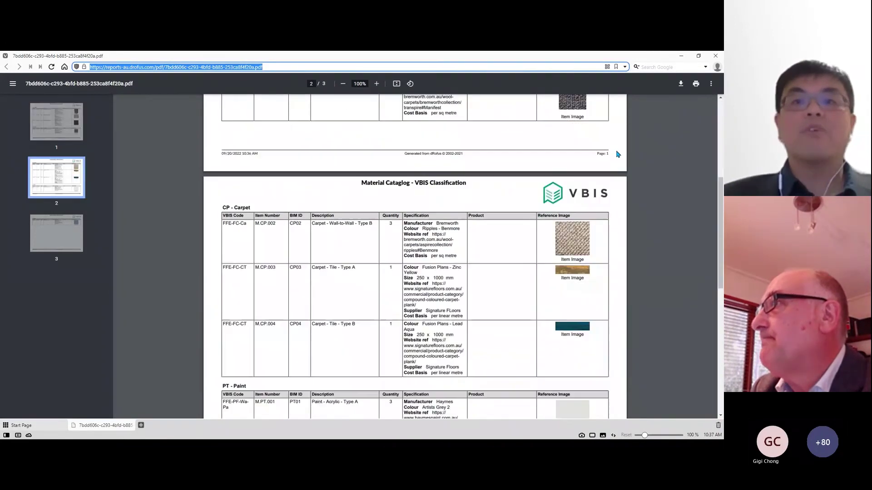
Review the paint items on the last pages of the material catalog, then advance the presentation to the Asset Register slide
scroll(618, 155, down, 5)
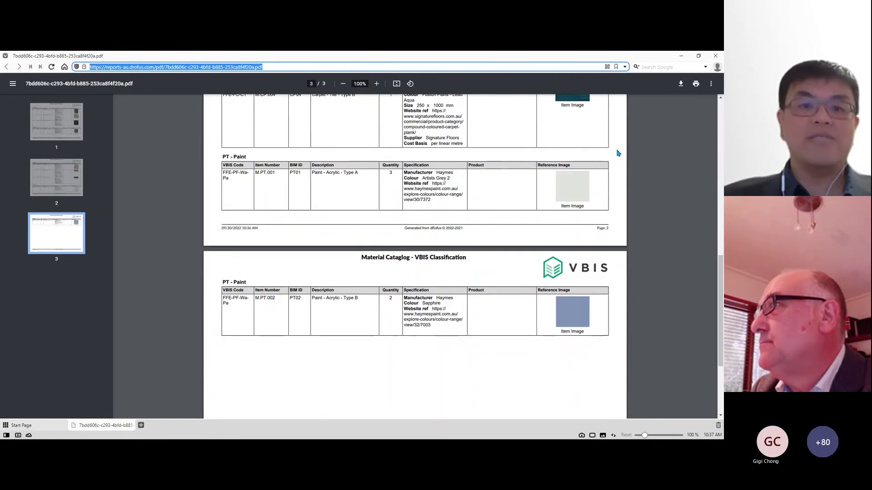
key(alt+Tab)
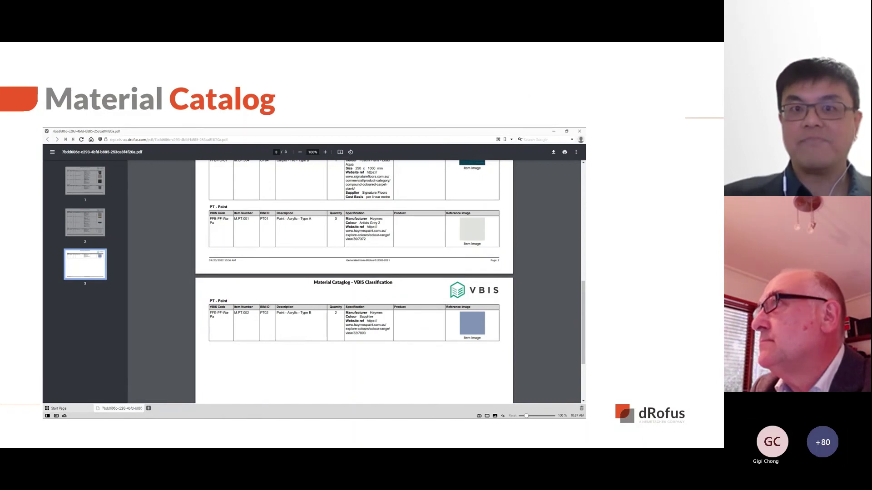
key(Right)
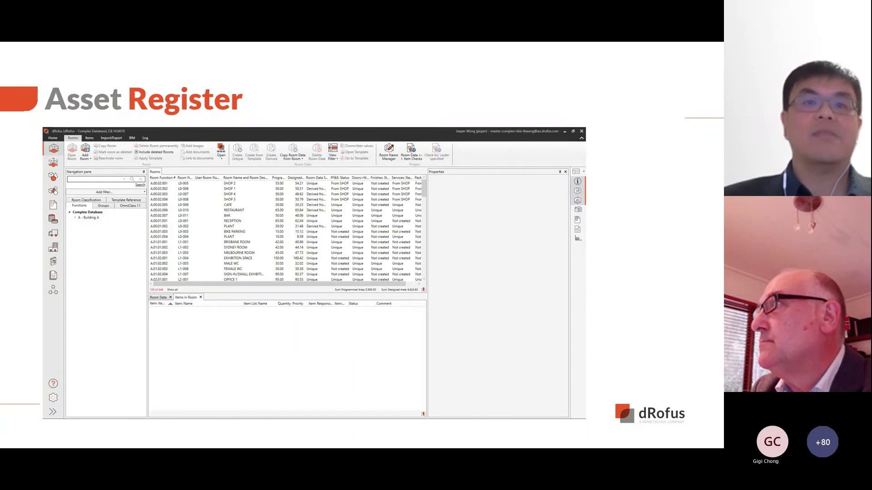
Switch to dRofus and generate the Asset Register project export from the Excel exports
key(alt+Tab)
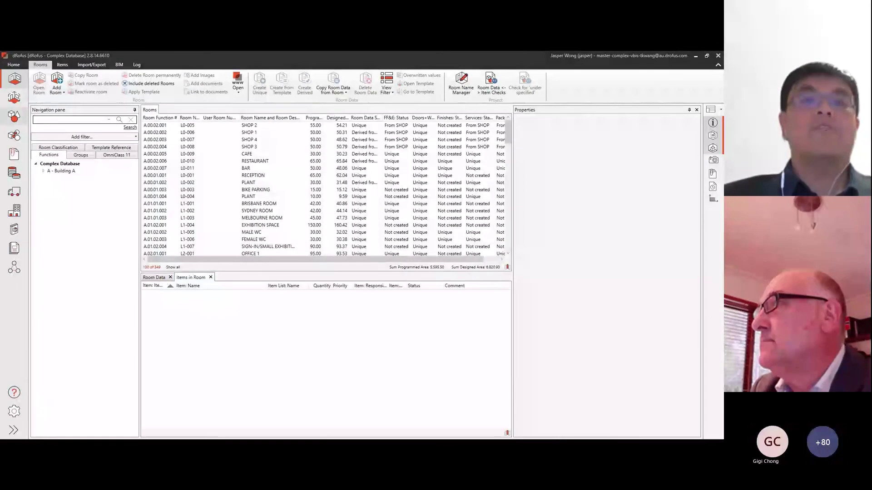
click(21, 248)
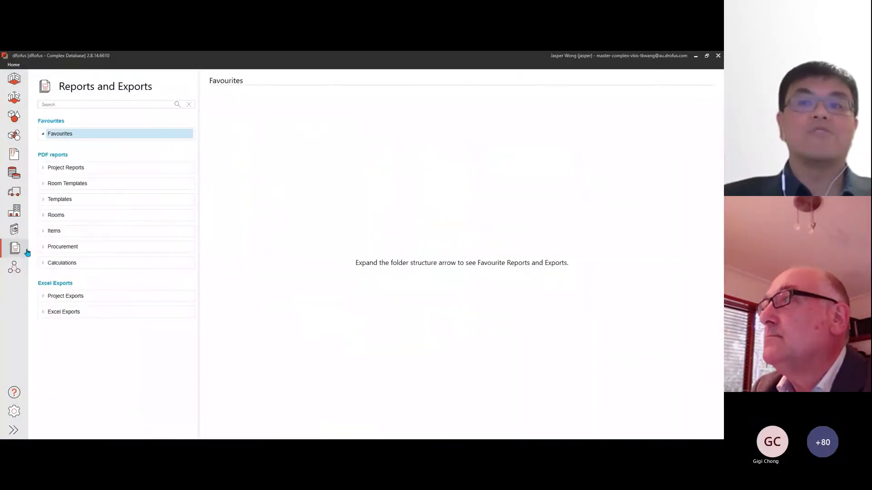
click(43, 296)
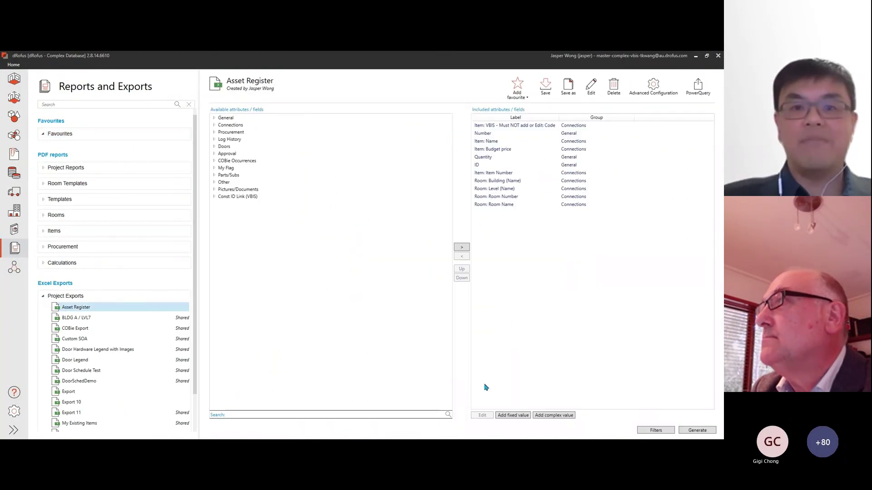
click(694, 433)
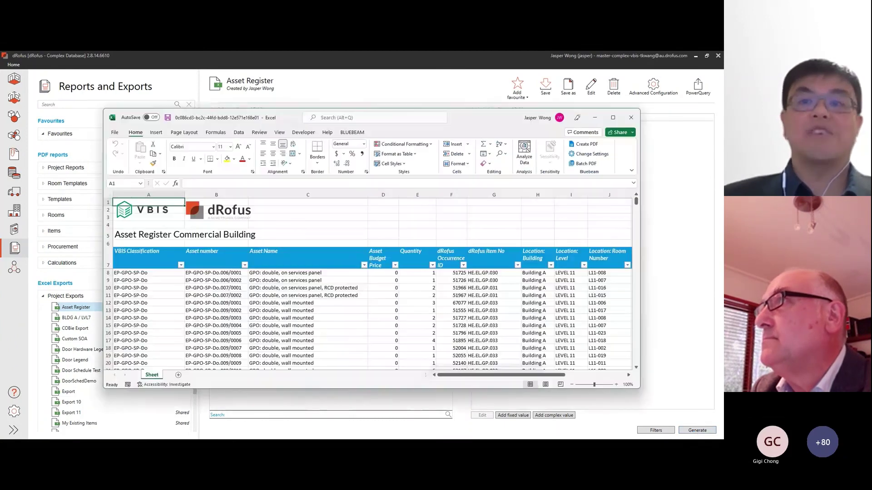
Maximise the generated Asset Register workbook and examine its VBIS classifications, asset numbers and room locations down to the door assets
click(613, 117)
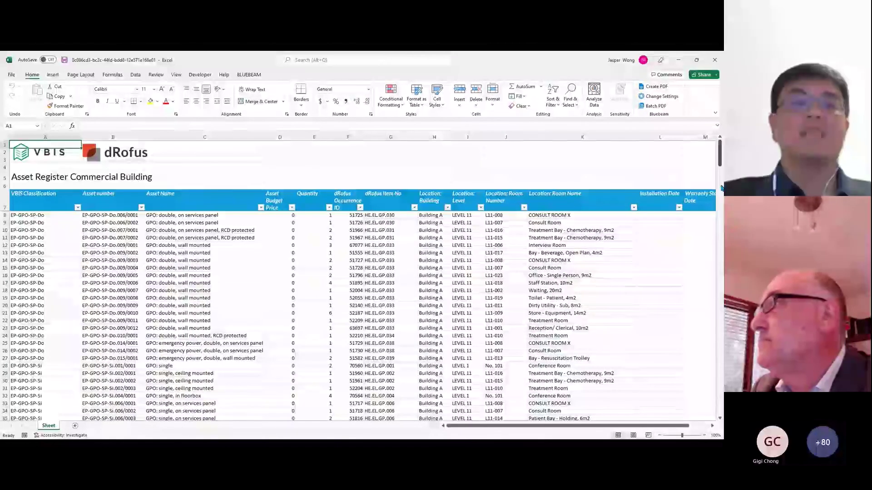
drag(720, 159, 715, 312)
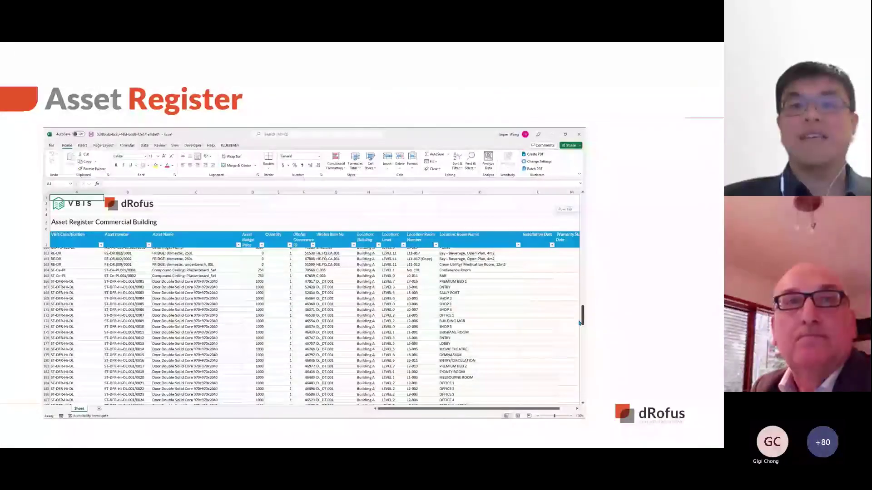